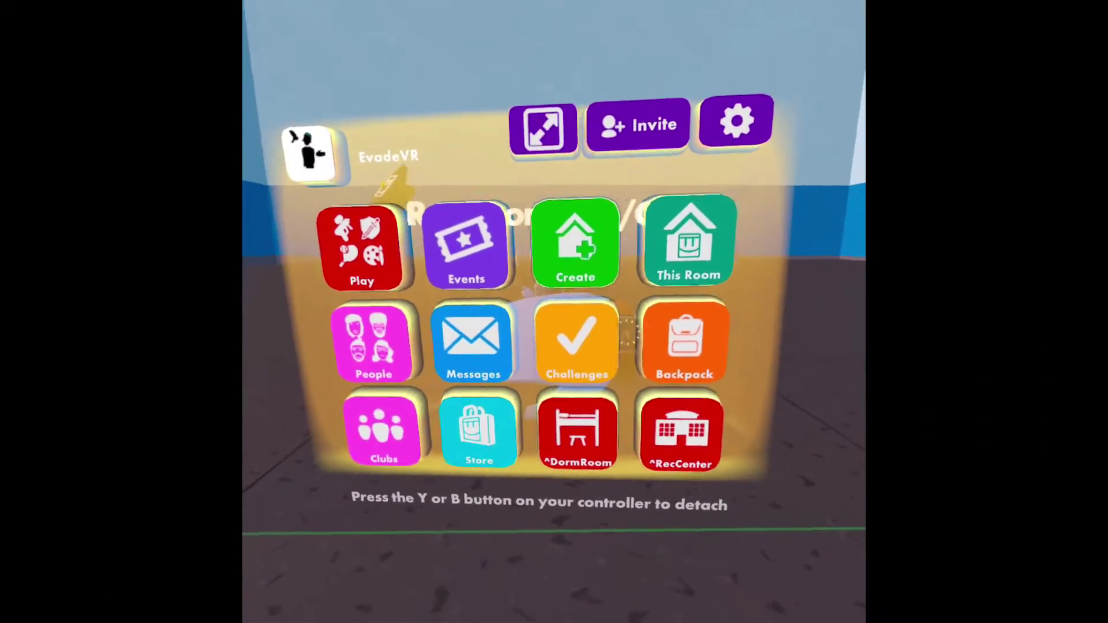
# Step: Equip the Maker Pen from the backpack and open its creation palette
pyautogui.click(610, 314)
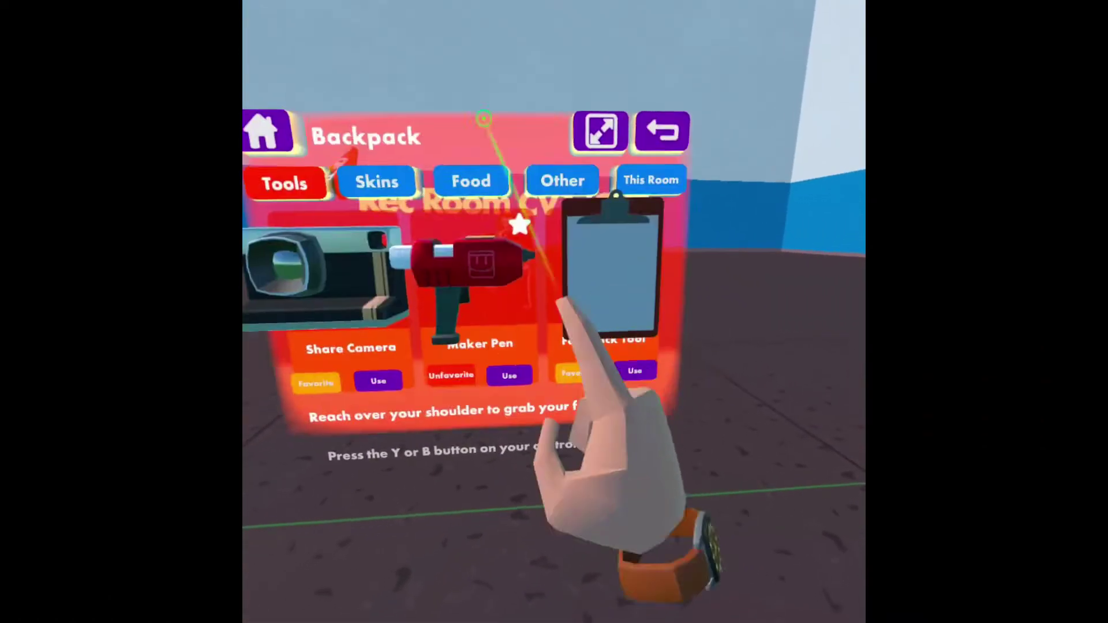
pyautogui.click(551, 351)
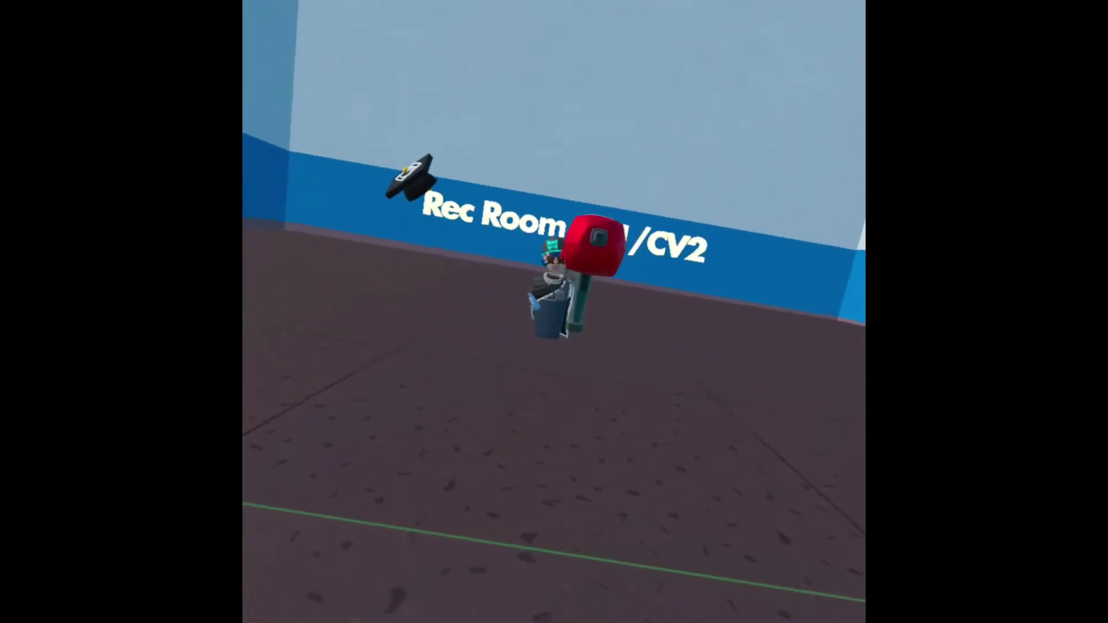
pyautogui.click(594, 243)
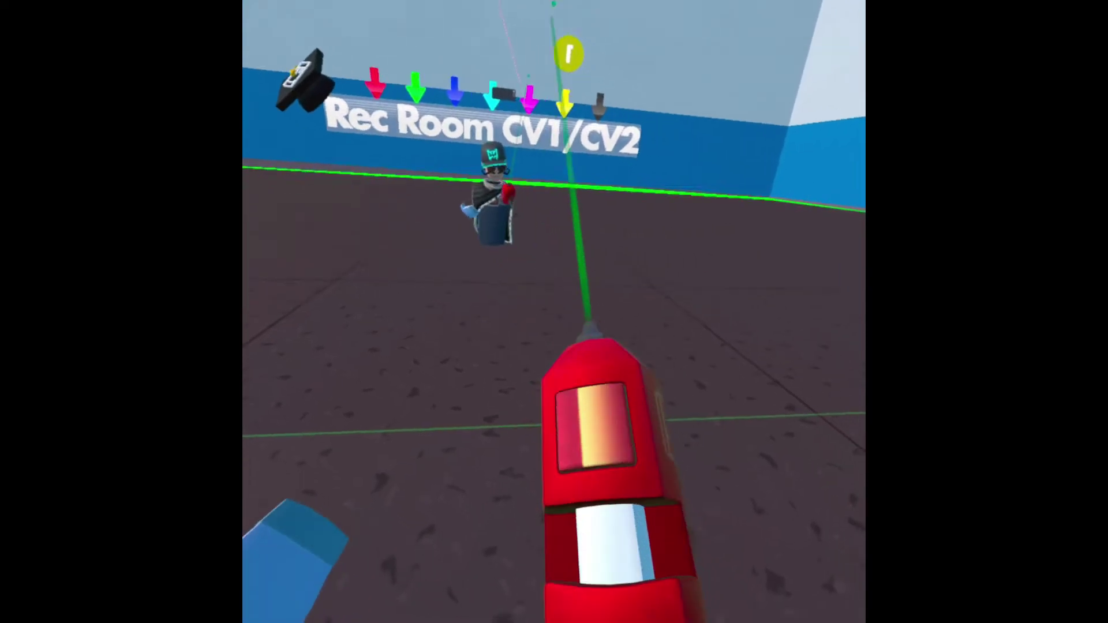
pyautogui.click(596, 427)
pyautogui.click(568, 374)
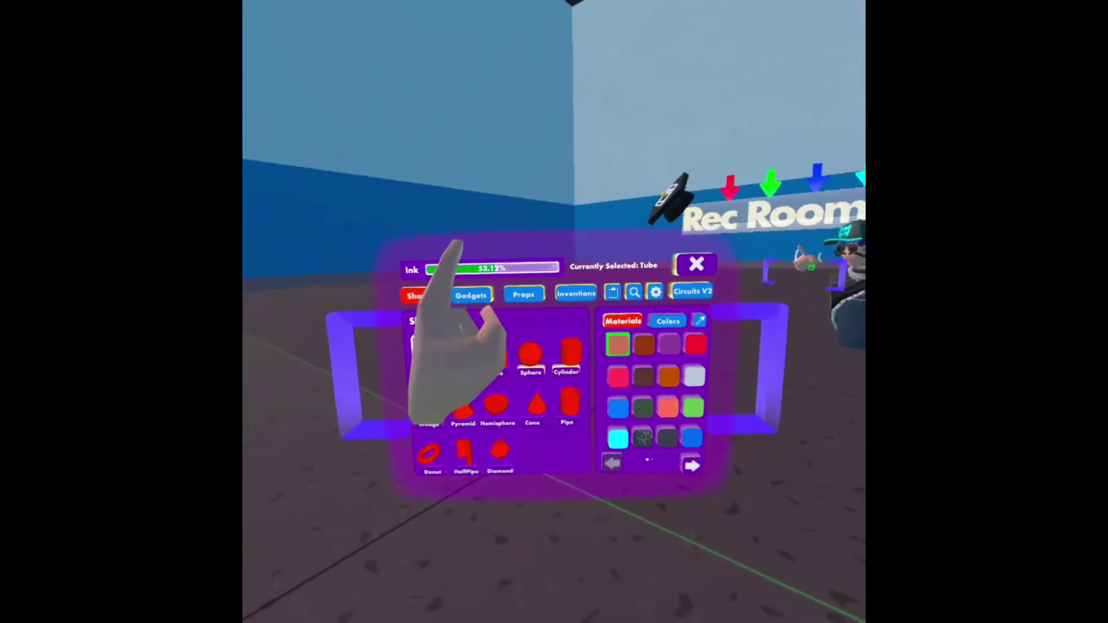
# Step: Spawn a Piston V2 from the CV2 Gadgets in the open floor area
pyautogui.click(462, 289)
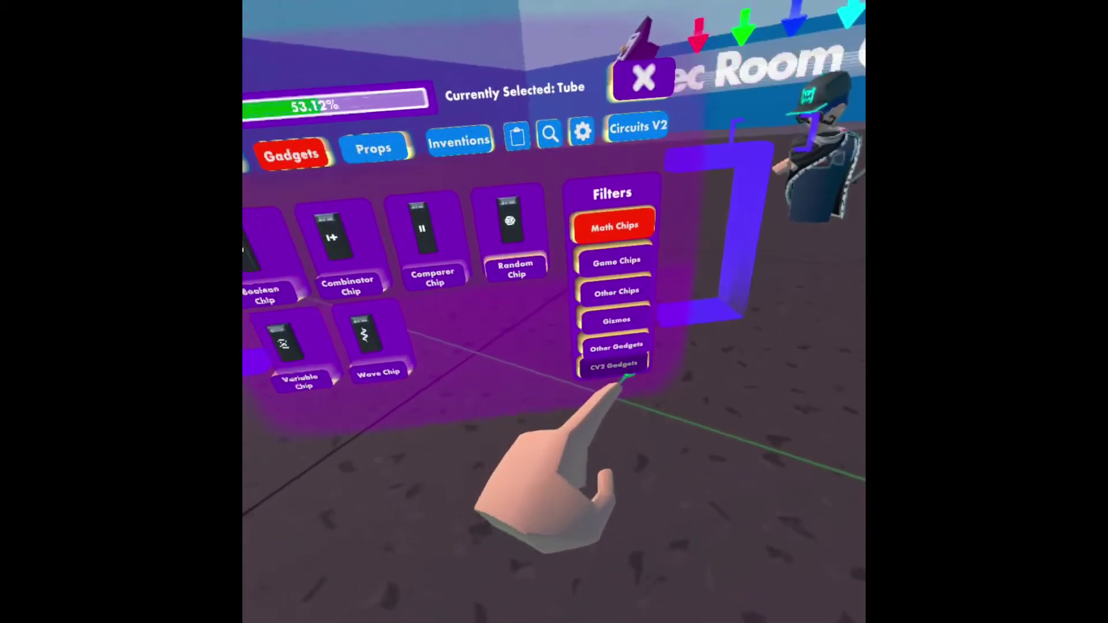
pyautogui.click(664, 412)
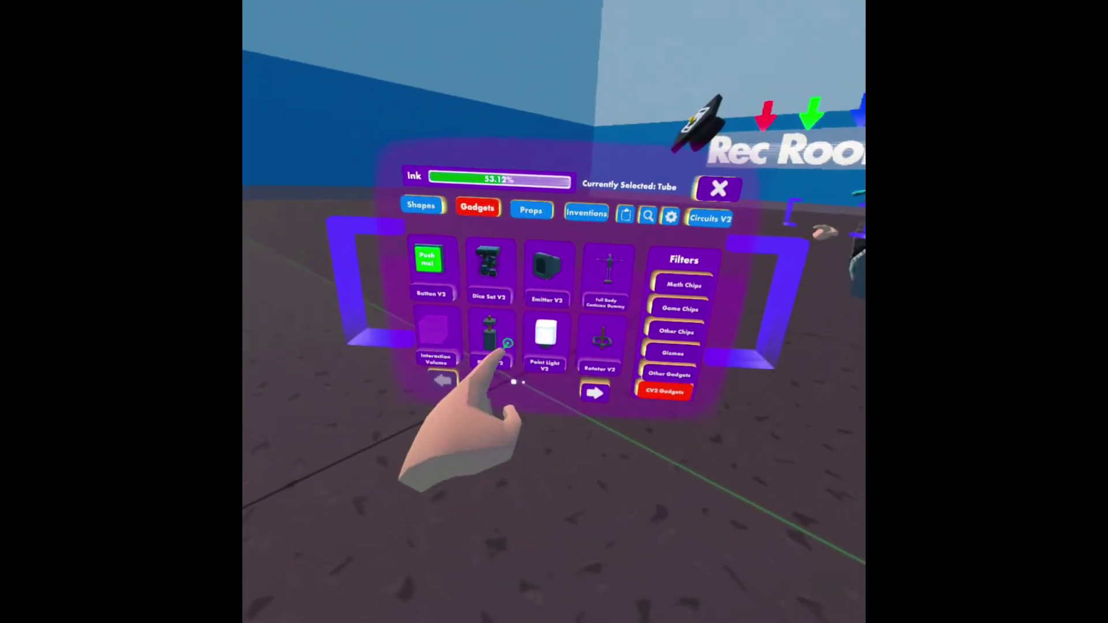
pyautogui.click(507, 343)
pyautogui.click(732, 340)
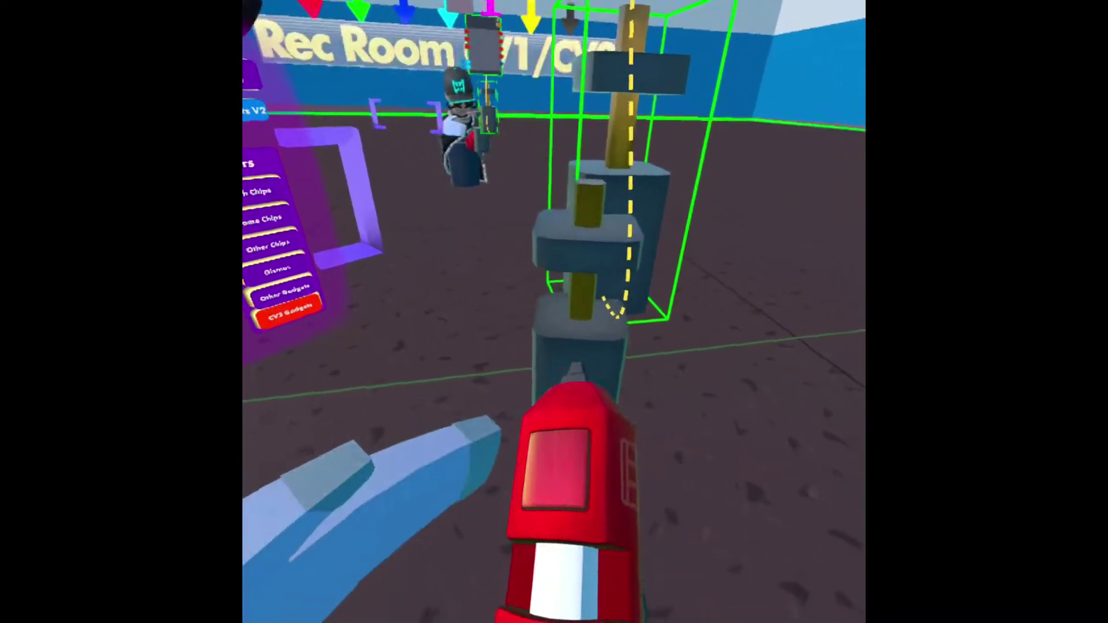
# Step: Spawn a Trigger Handle from the Dynamic props beside the piston
pyautogui.click(450, 265)
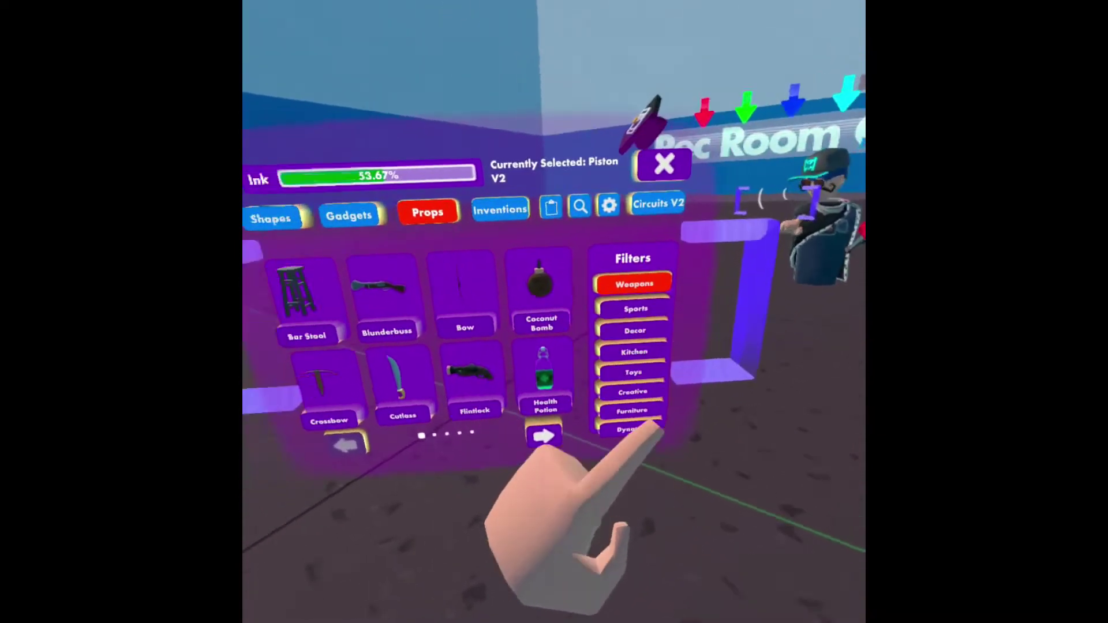
pyautogui.click(595, 419)
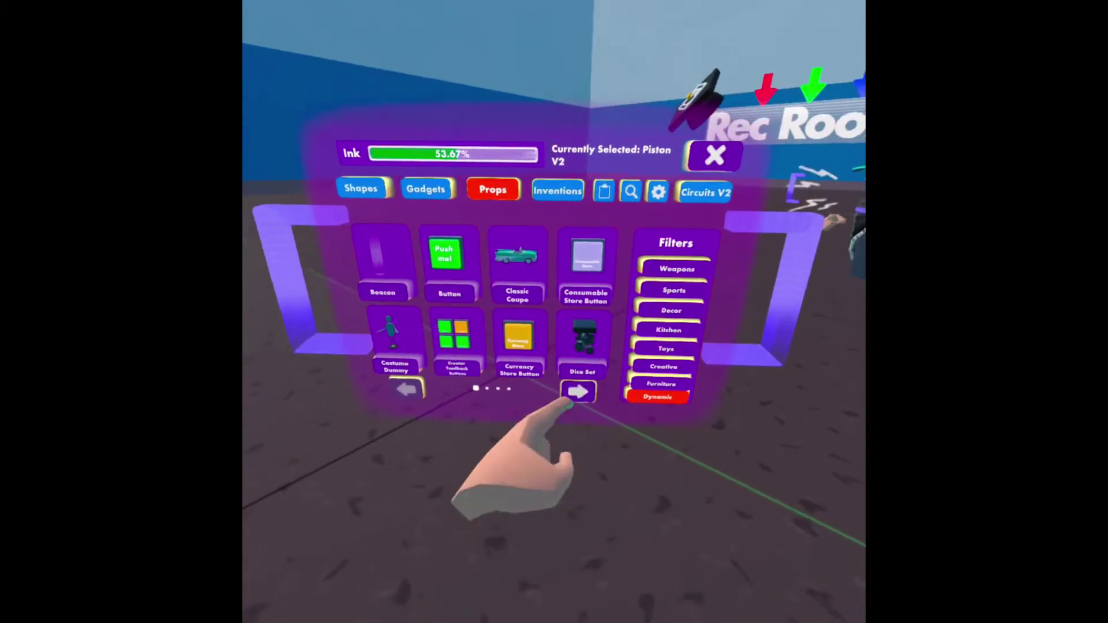
pyautogui.click(594, 404)
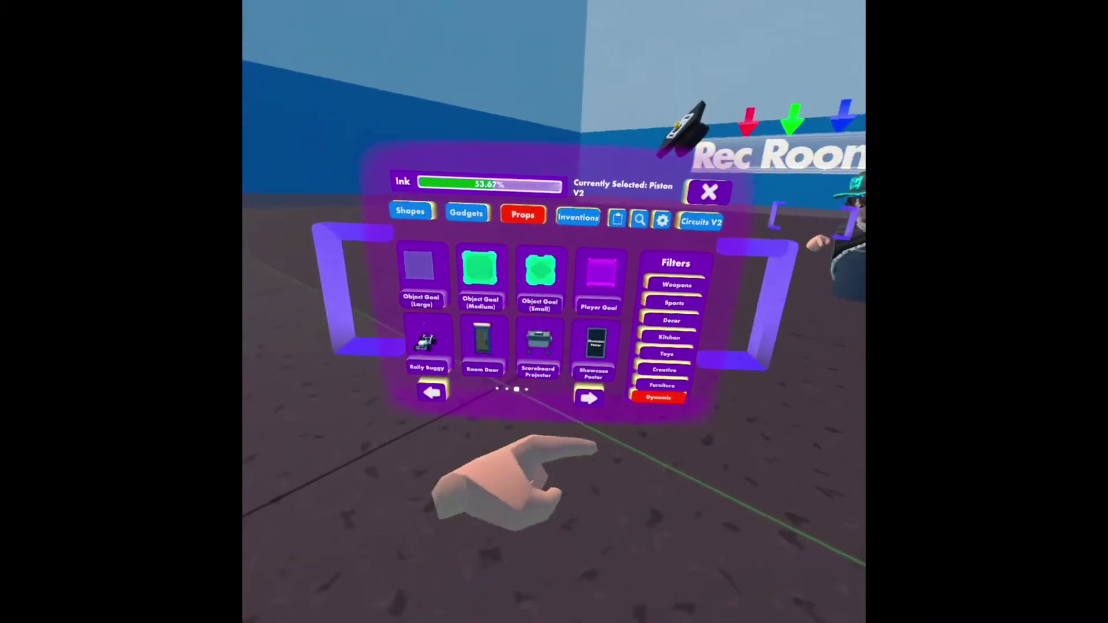
pyautogui.click(447, 349)
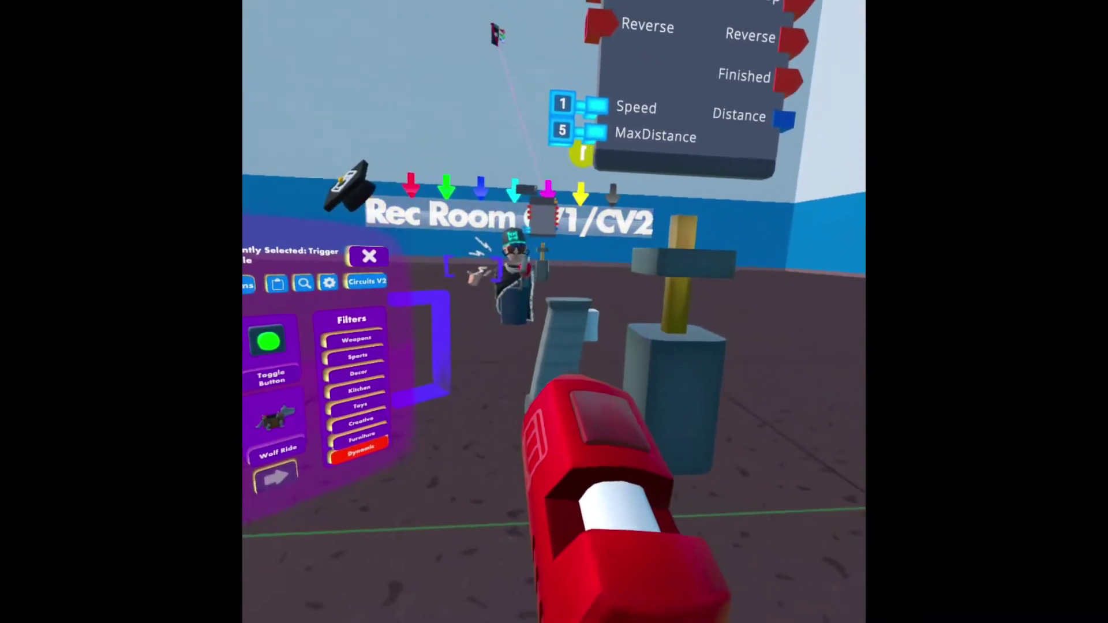
# Step: Switch the Maker Pen to Freeze mode, freeze the piston and unfreeze the Trigger Handle
pyautogui.click(563, 343)
pyautogui.click(576, 425)
pyautogui.click(550, 463)
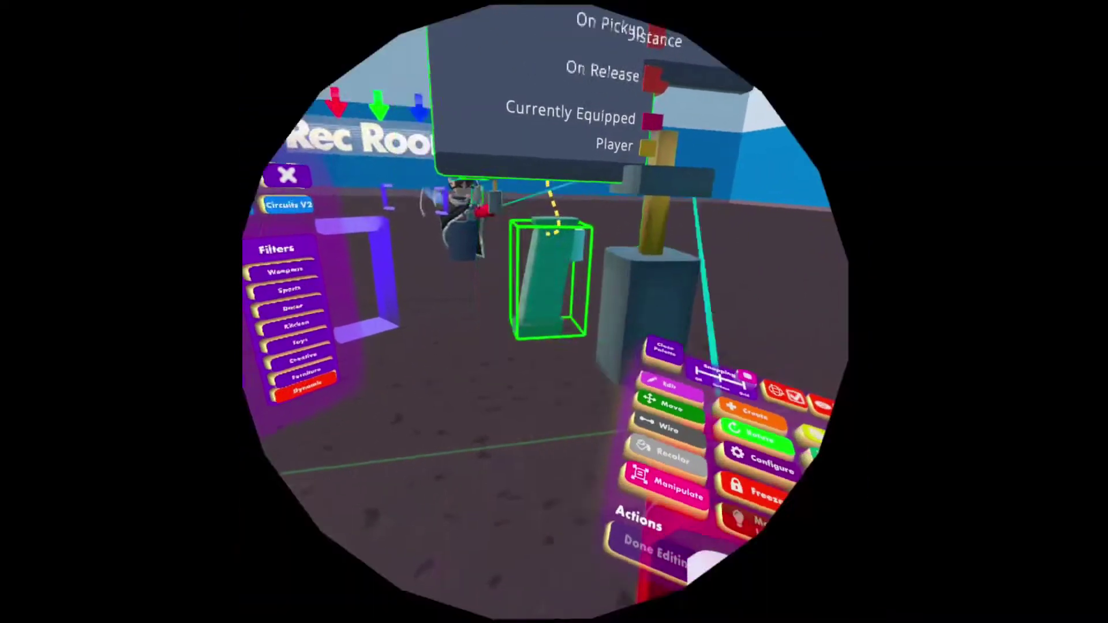
pyautogui.click(559, 522)
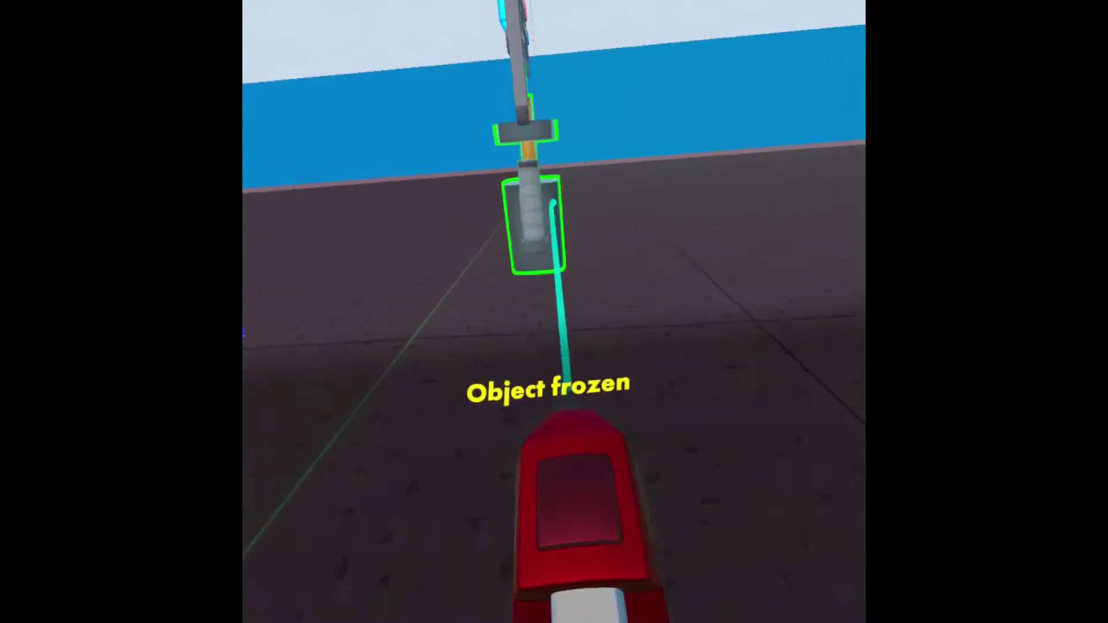
pyautogui.click(542, 241)
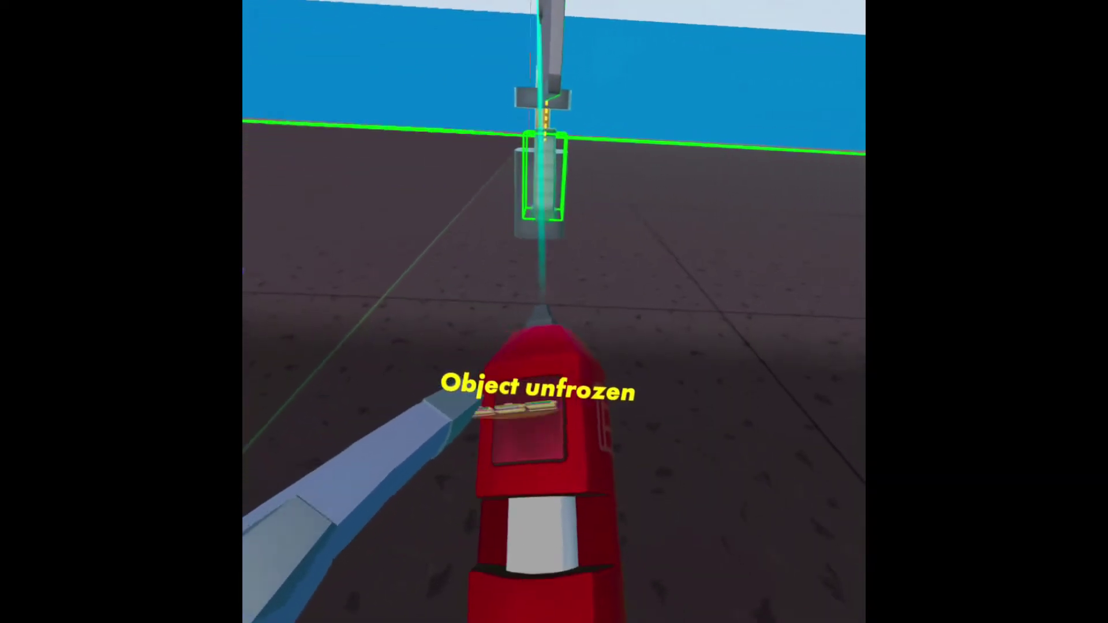
# Step: Line the Trigger Handle up with the piston and straighten its rotation
pyautogui.click(539, 190)
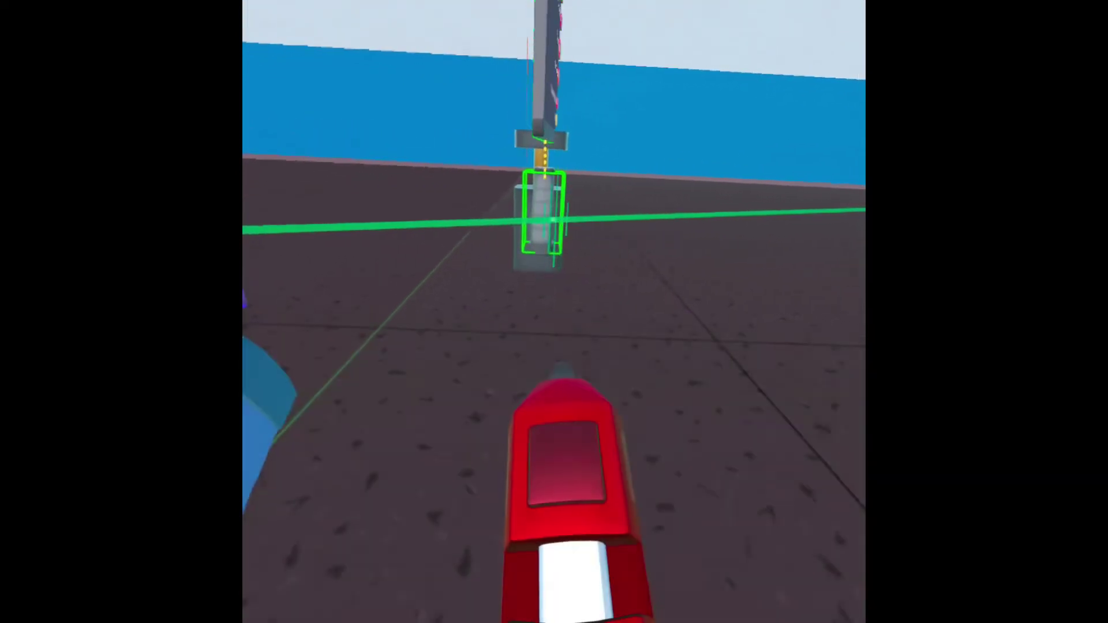
pyautogui.click(559, 209)
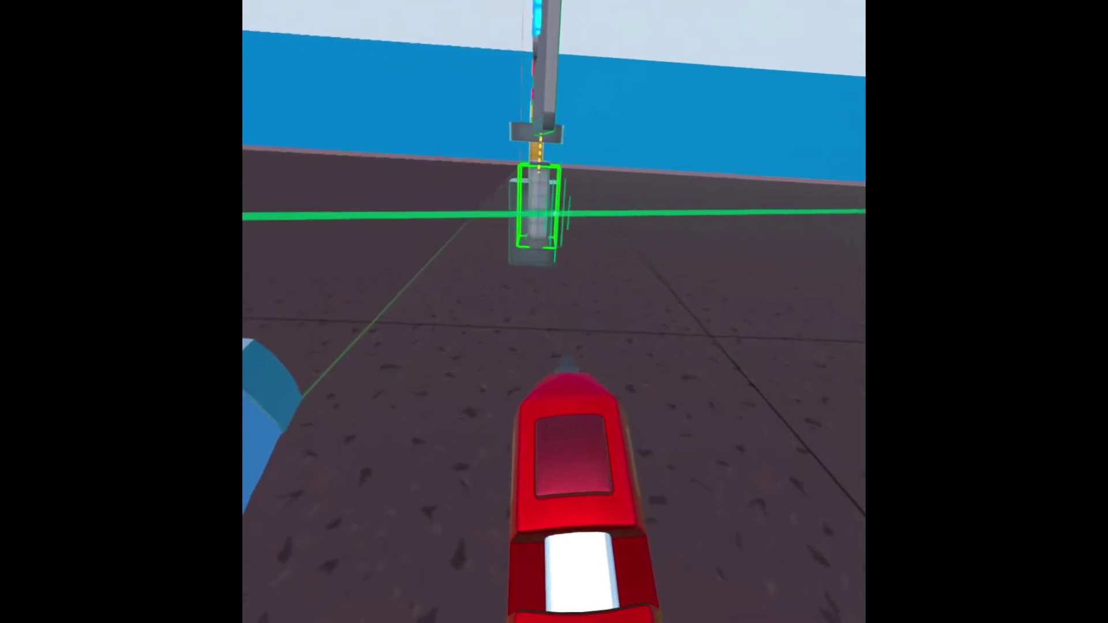
pyautogui.click(510, 430)
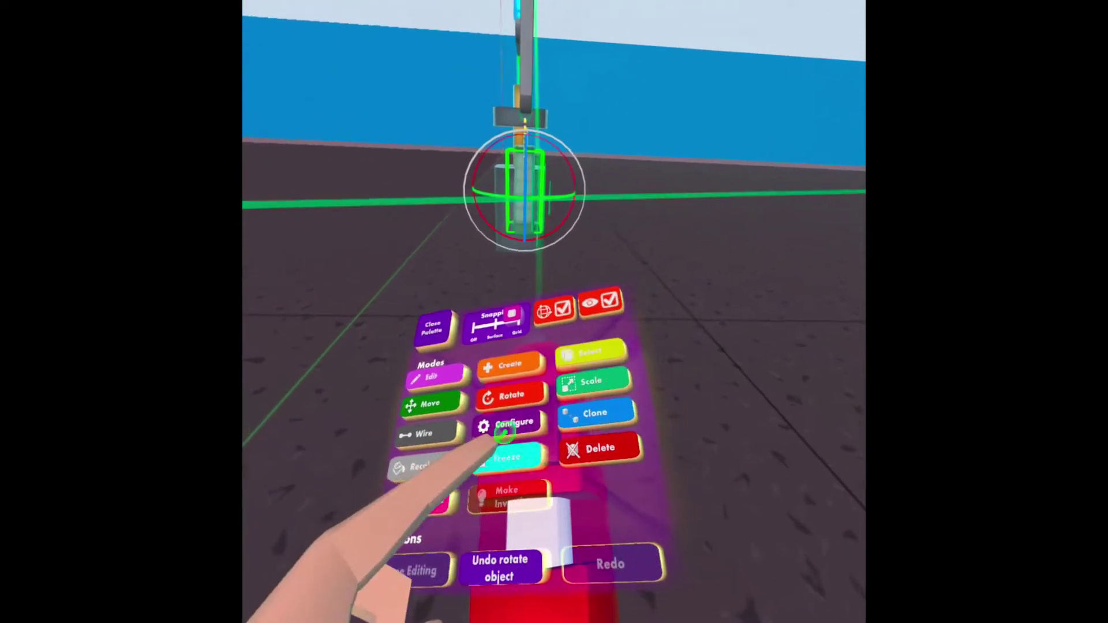
pyautogui.click(508, 457)
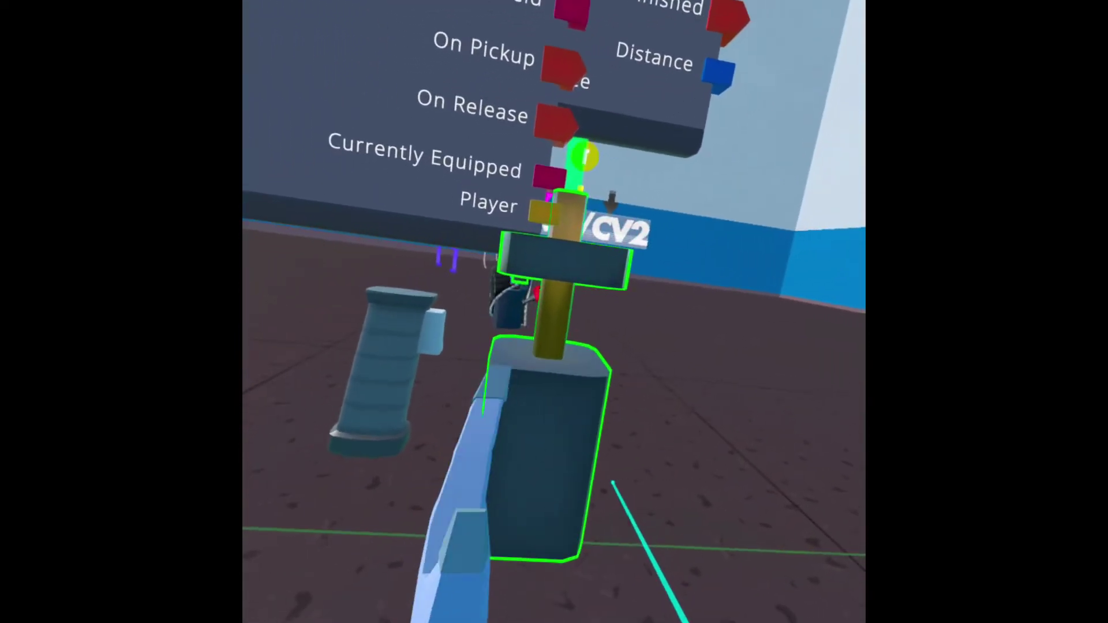
# Step: Lay the piston on its side and move it onto the Trigger Handle so both are centred
pyautogui.moveTo(502, 508); pyautogui.dragTo(335, 399)
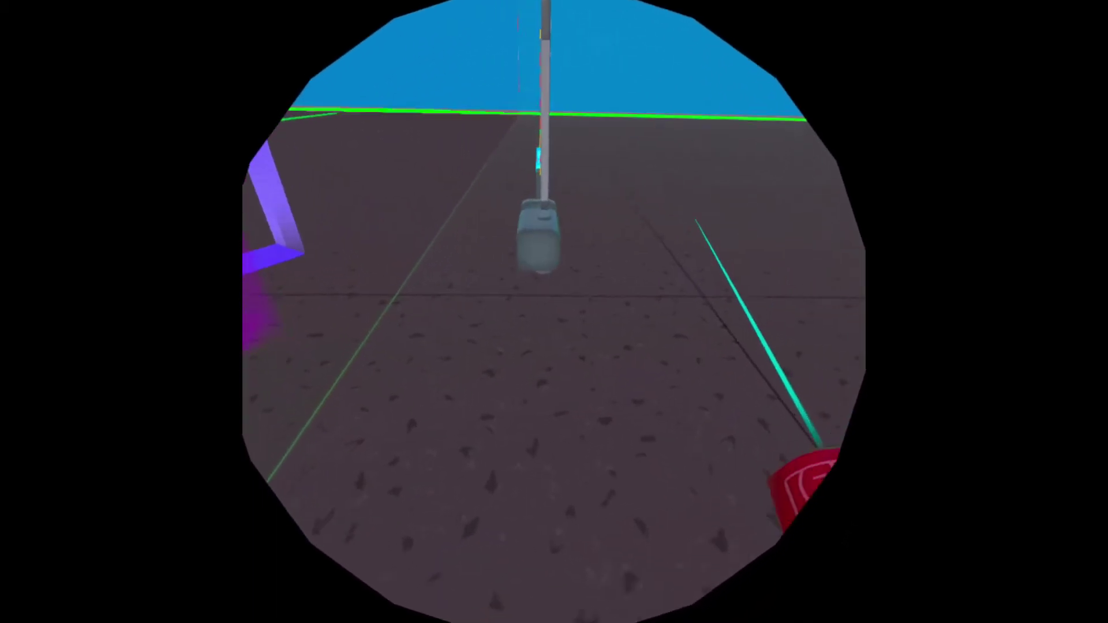
pyautogui.click(470, 410)
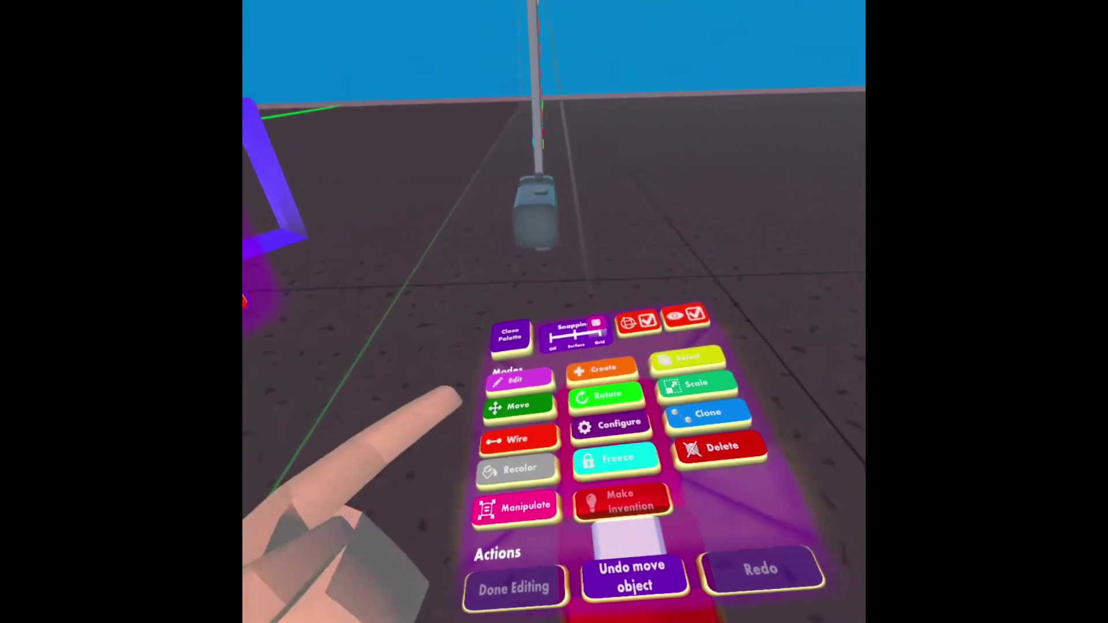
pyautogui.click(508, 406)
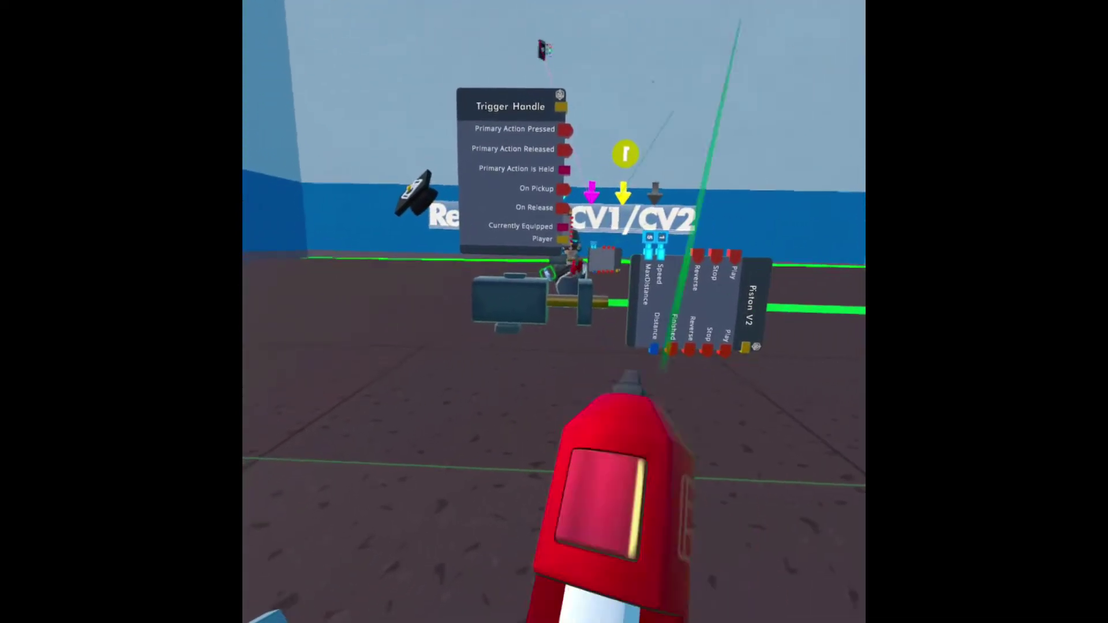
# Step: Spawn an Impulse Volume from the Other Gadgets and position it around the end of the piston
pyautogui.click(505, 385)
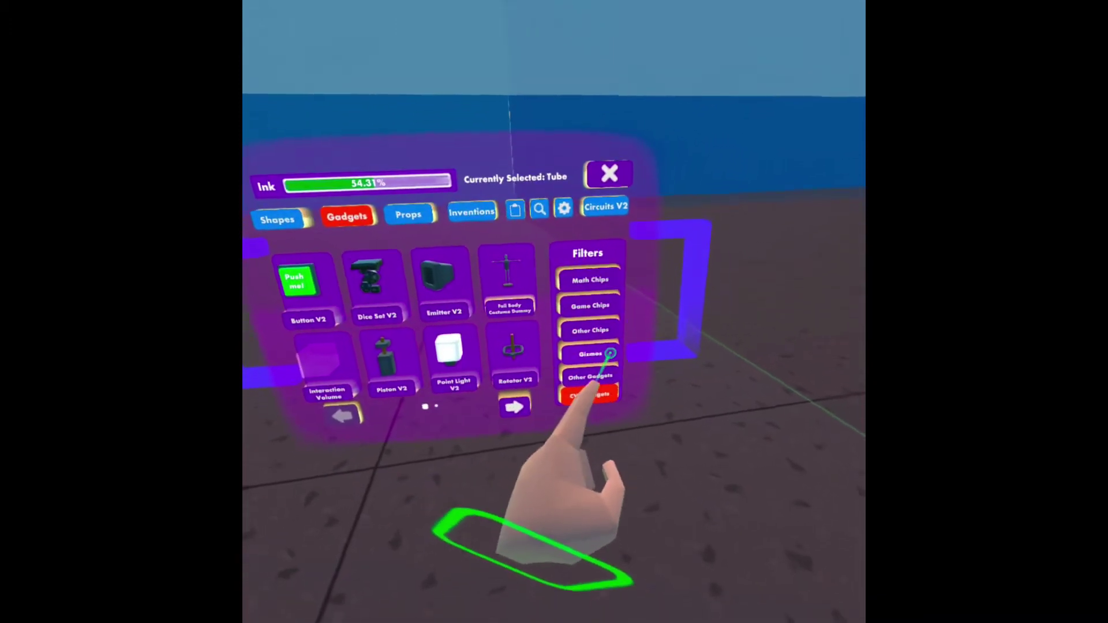
pyautogui.click(535, 373)
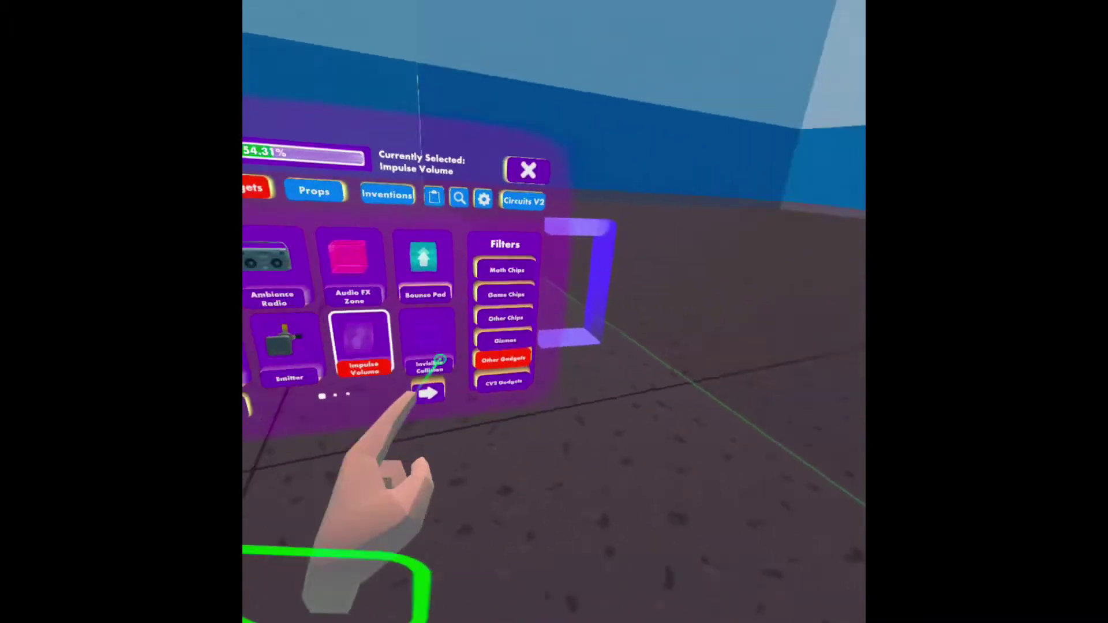
pyautogui.moveTo(519, 303); pyautogui.dragTo(735, 447)
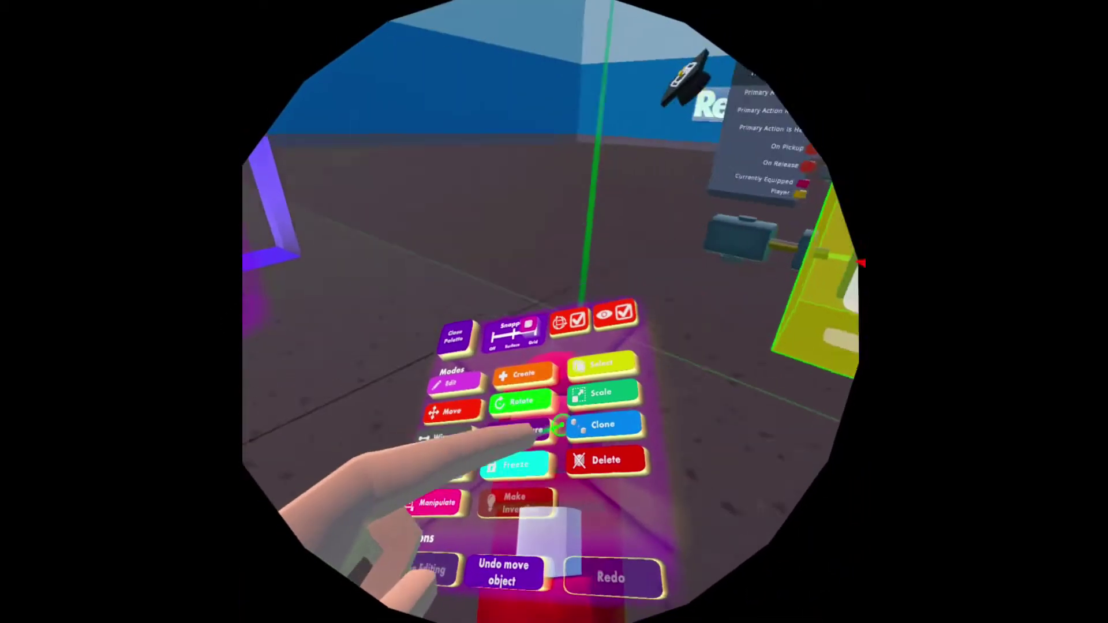
# Step: Configure the Impulse Volume and set its Speed to 0
pyautogui.click(534, 432)
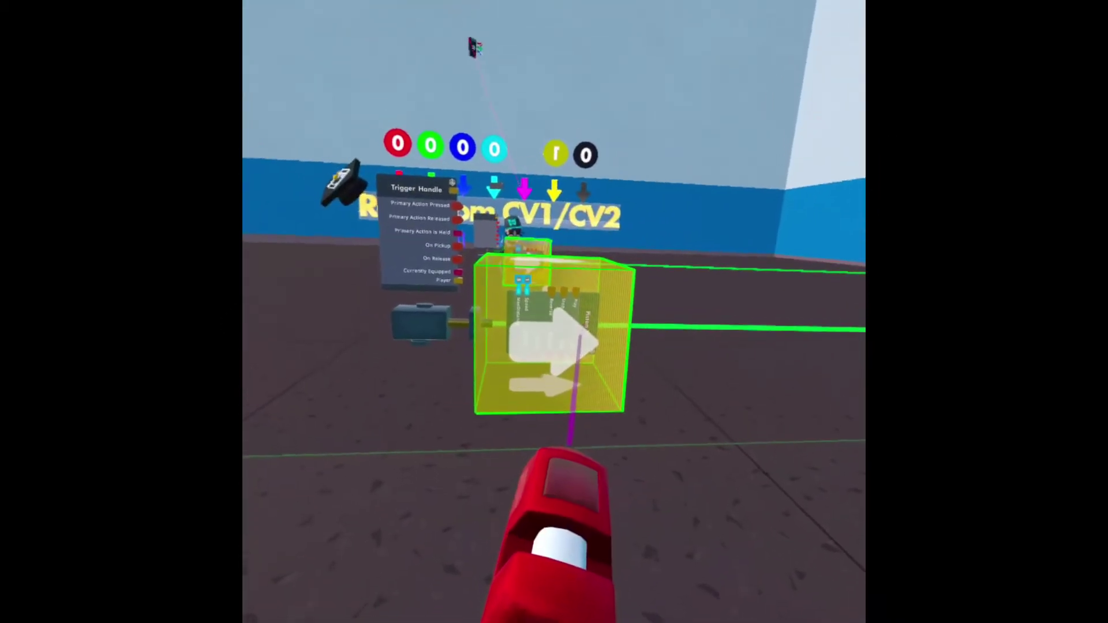
pyautogui.click(561, 341)
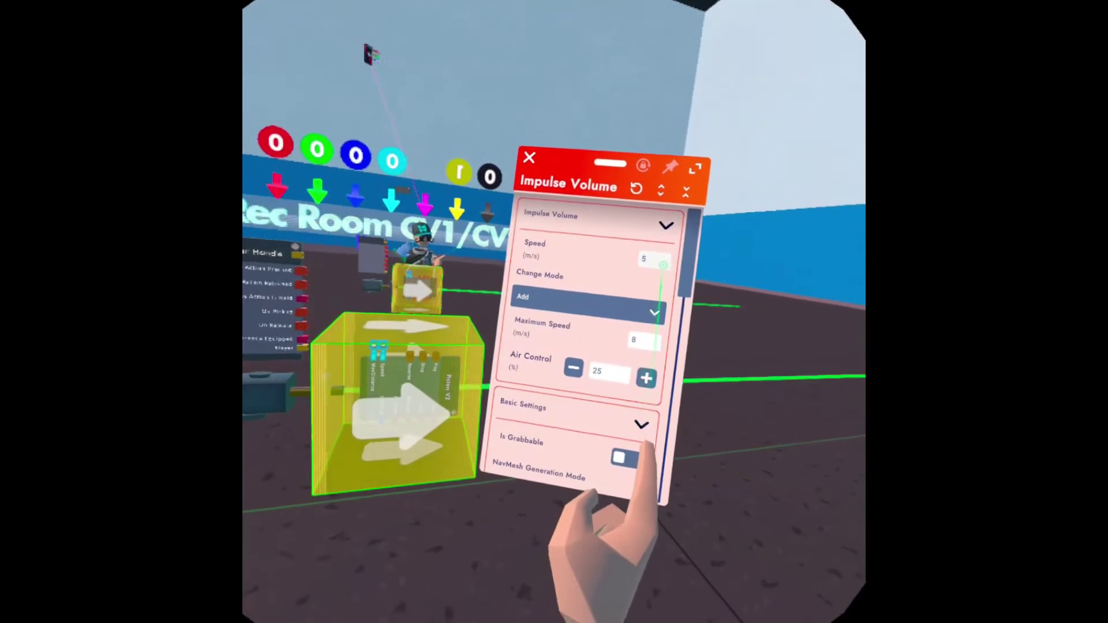
pyautogui.write('0')
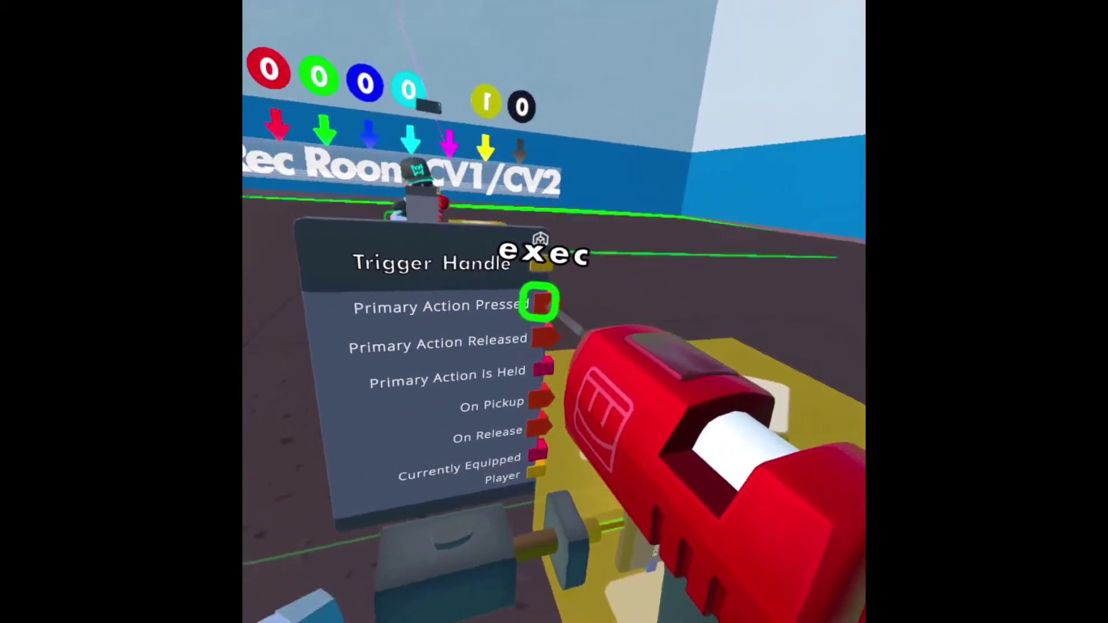
# Step: Wire the Trigger Handle's Primary Action Pressed to the piston's Play, and Primary Action Released to its Reverse
pyautogui.moveTo(539, 304); pyautogui.dragTo(548, 245)
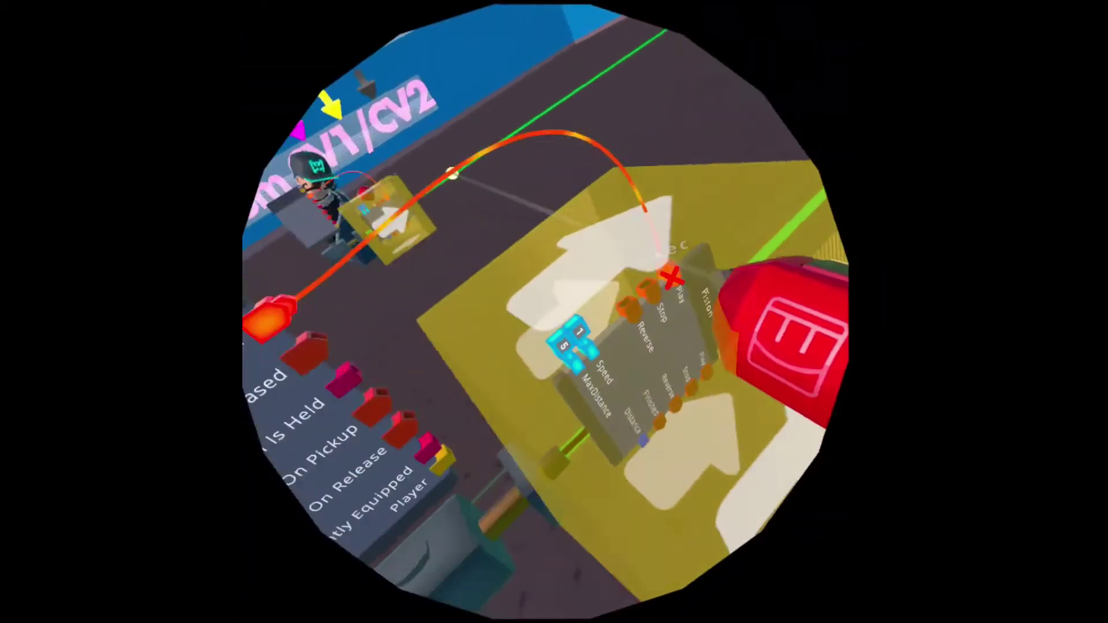
pyautogui.moveTo(520, 283); pyautogui.dragTo(606, 312)
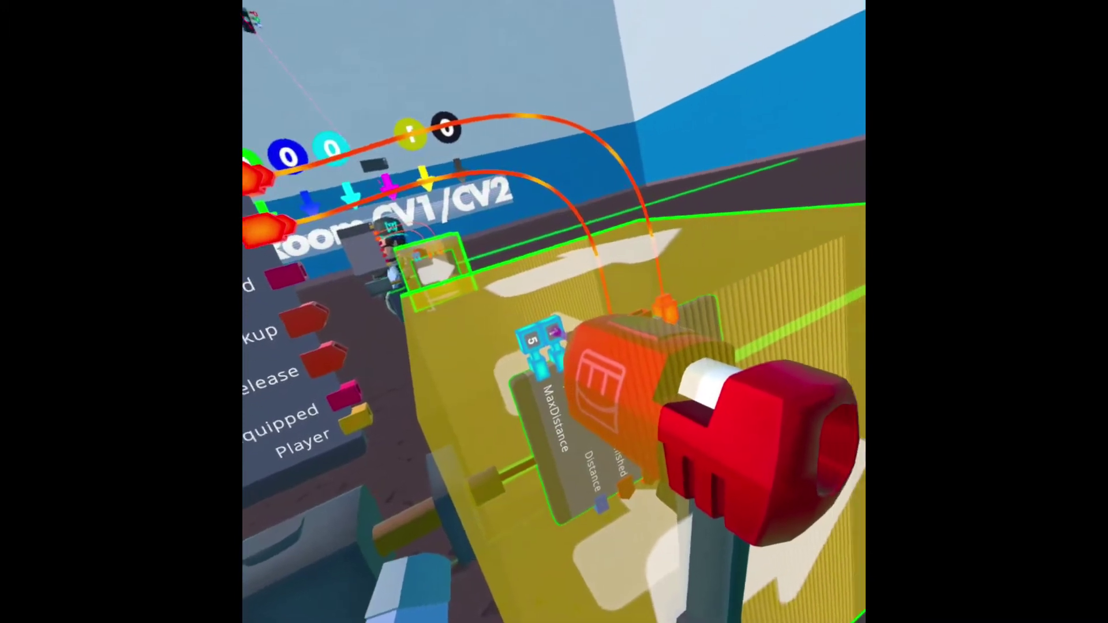
# Step: Set the Piston V2's Speed input to 15
pyautogui.click(556, 333)
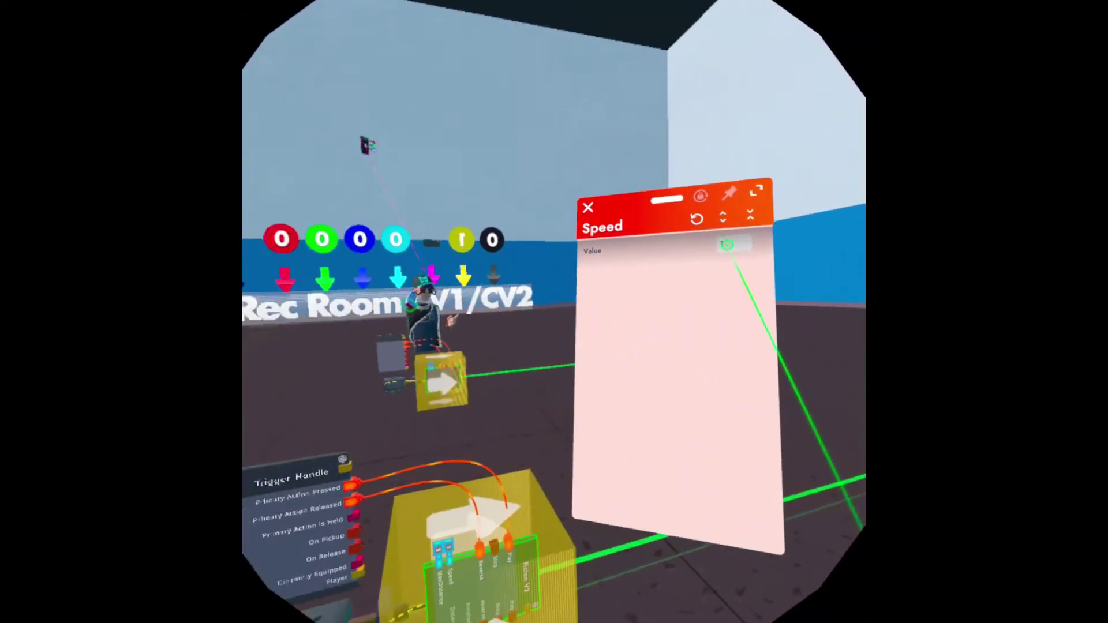
pyautogui.click(626, 218)
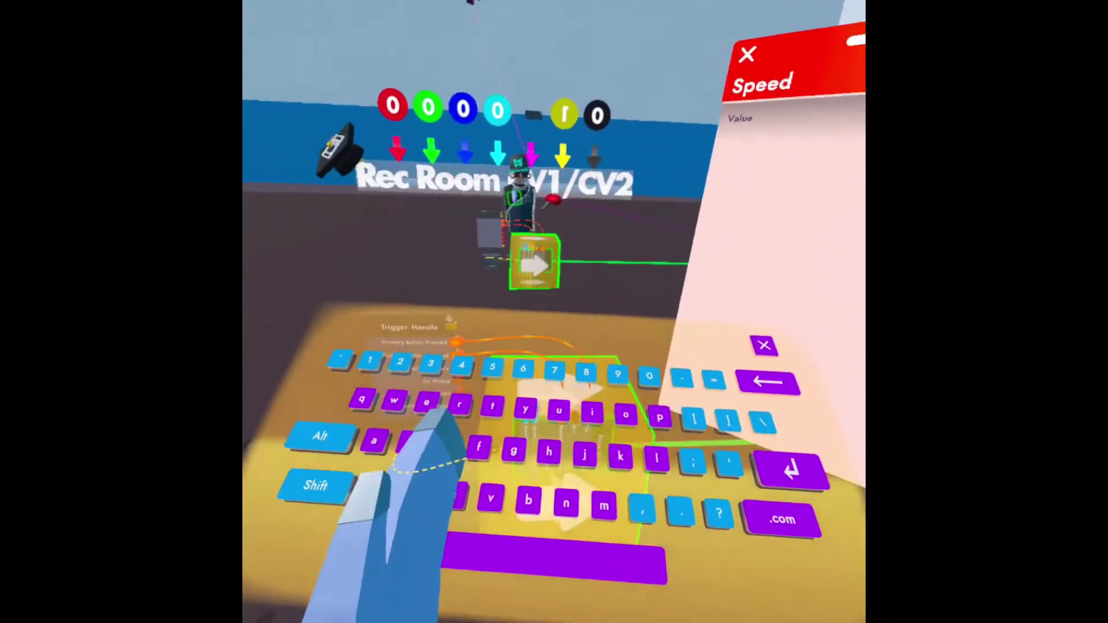
pyautogui.write('15')
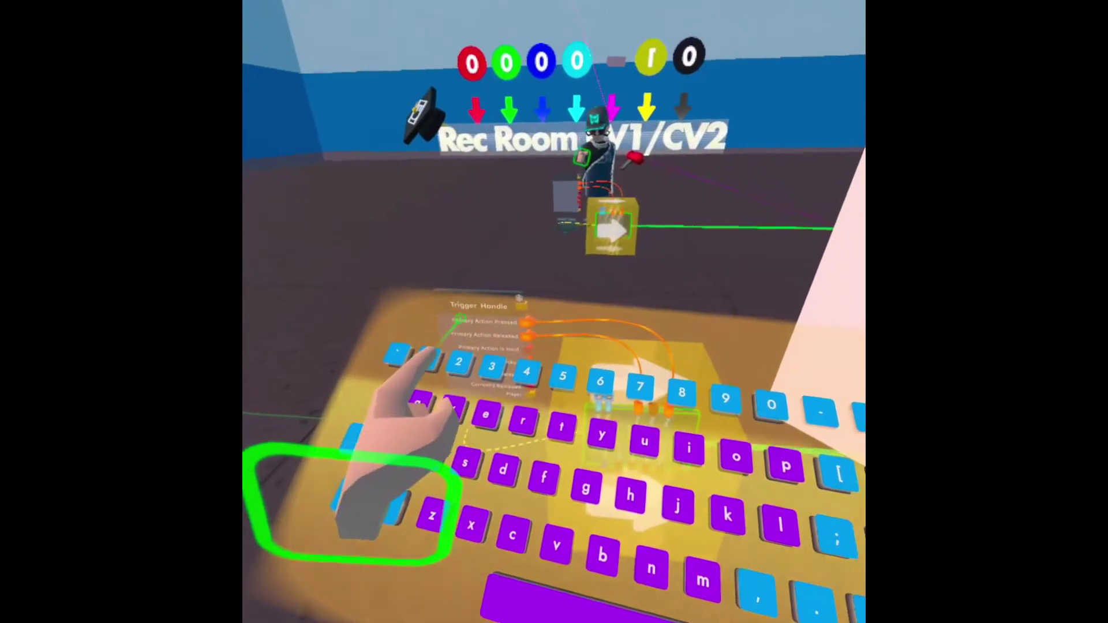
pyautogui.press('Return')
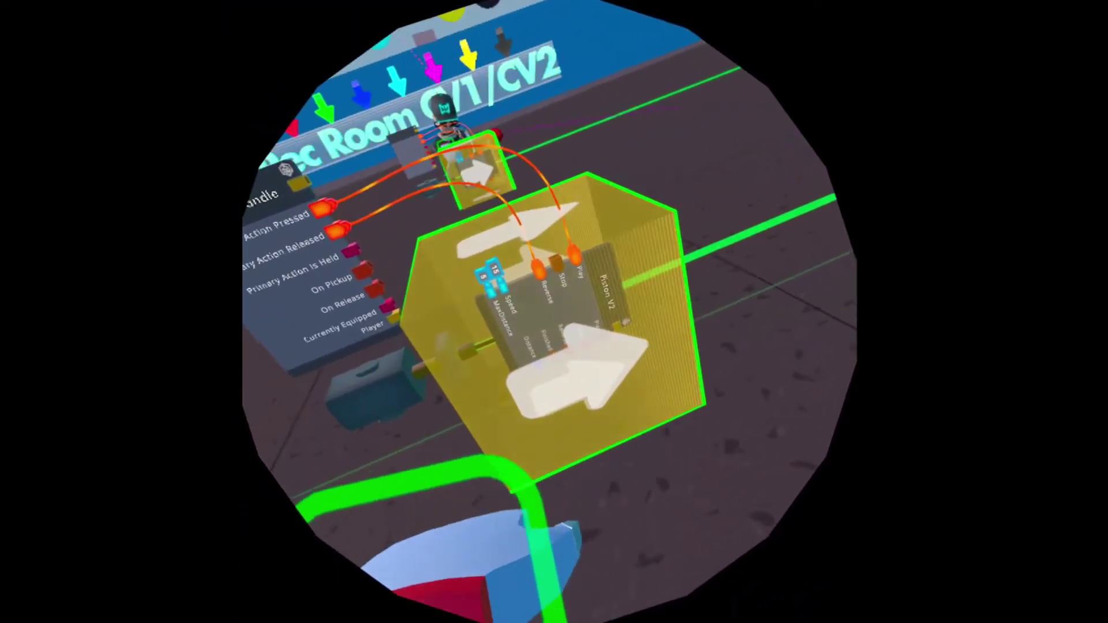
# Step: Choose the Cube shape, set its color to black and build an L-shaped gun body from it
pyautogui.press('Tab')
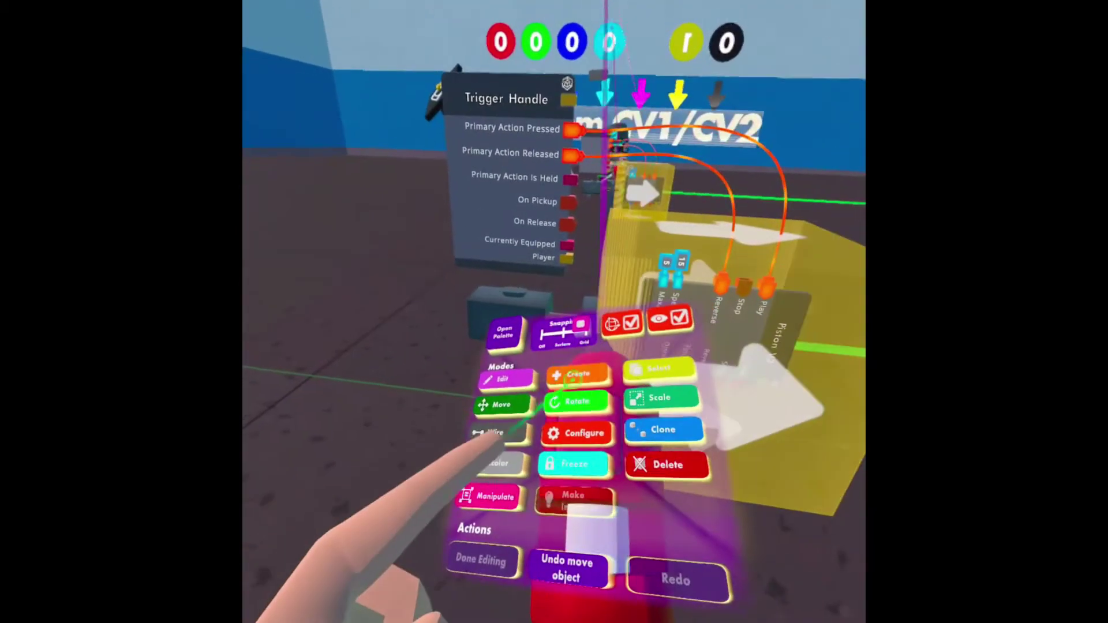
pyautogui.click(595, 460)
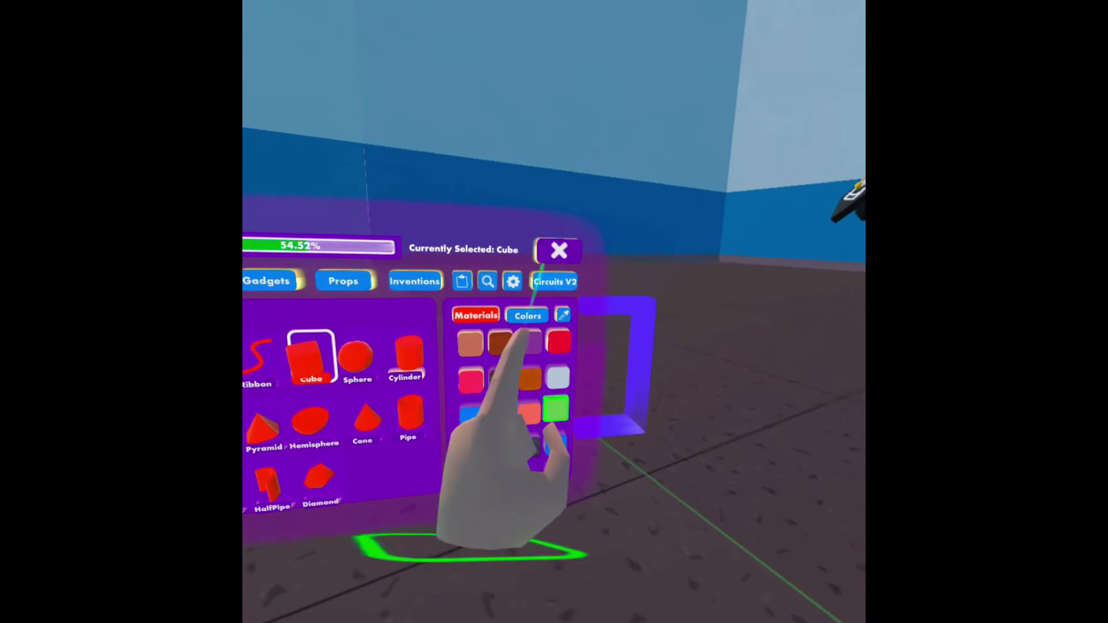
pyautogui.click(528, 316)
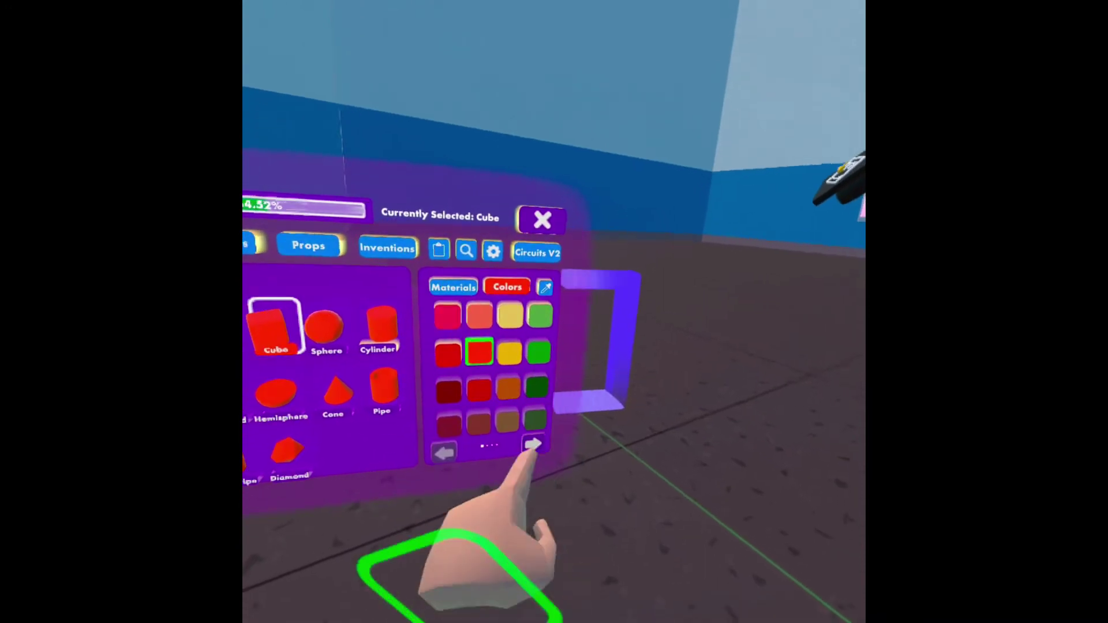
pyautogui.click(528, 448)
pyautogui.click(524, 461)
pyautogui.click(485, 437)
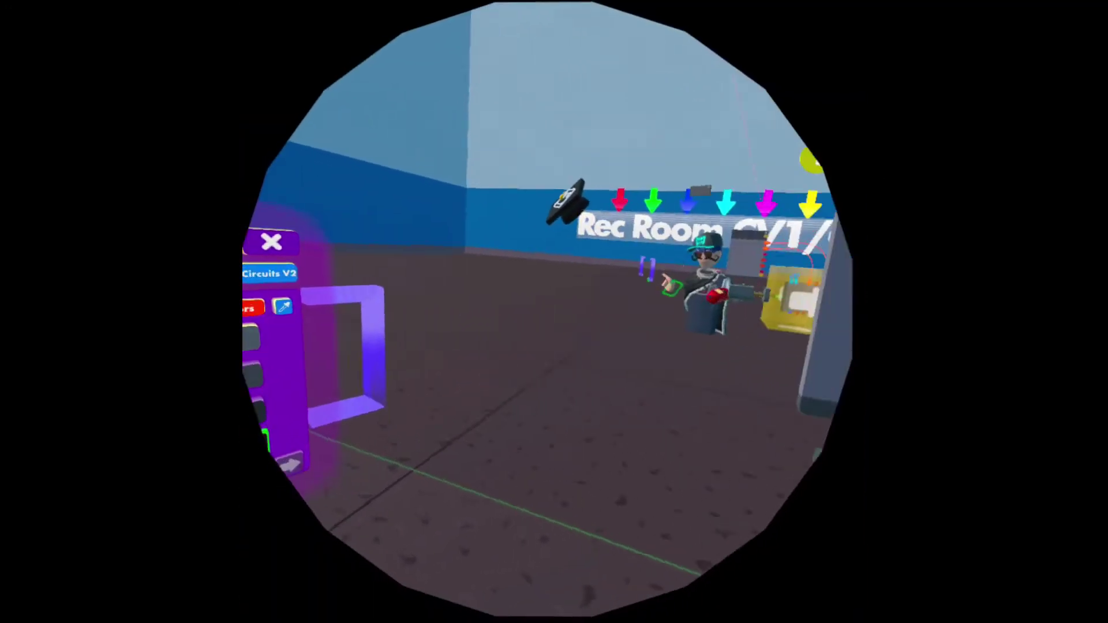
pyautogui.click(514, 323)
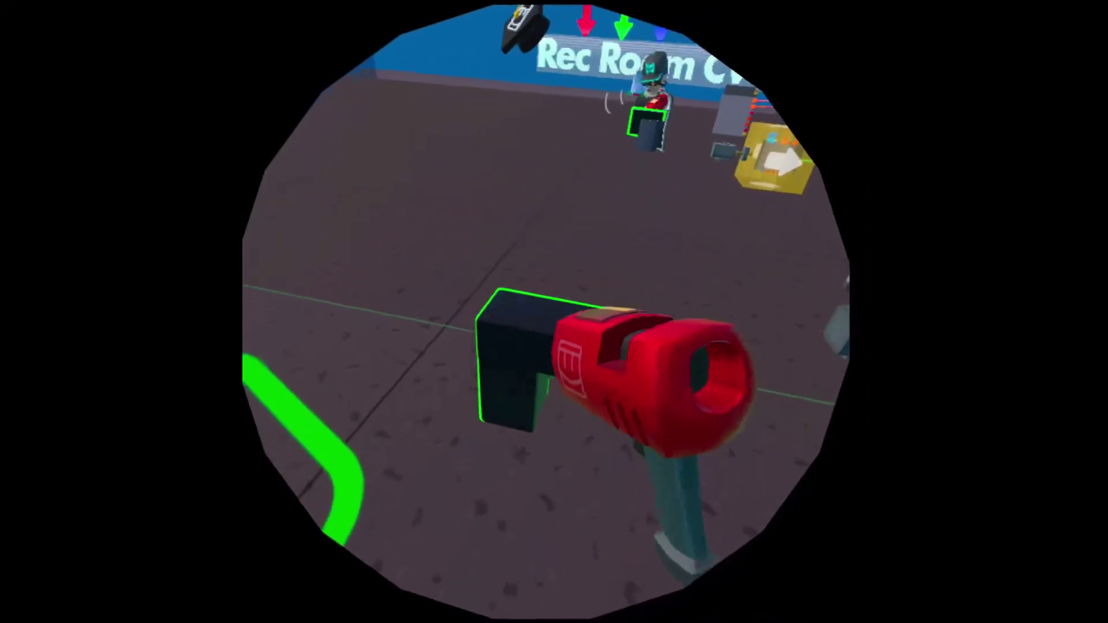
# Step: Select the black gun body and move it into place over the Trigger Handle and piston, lowering it to cover them
pyautogui.click(516, 352)
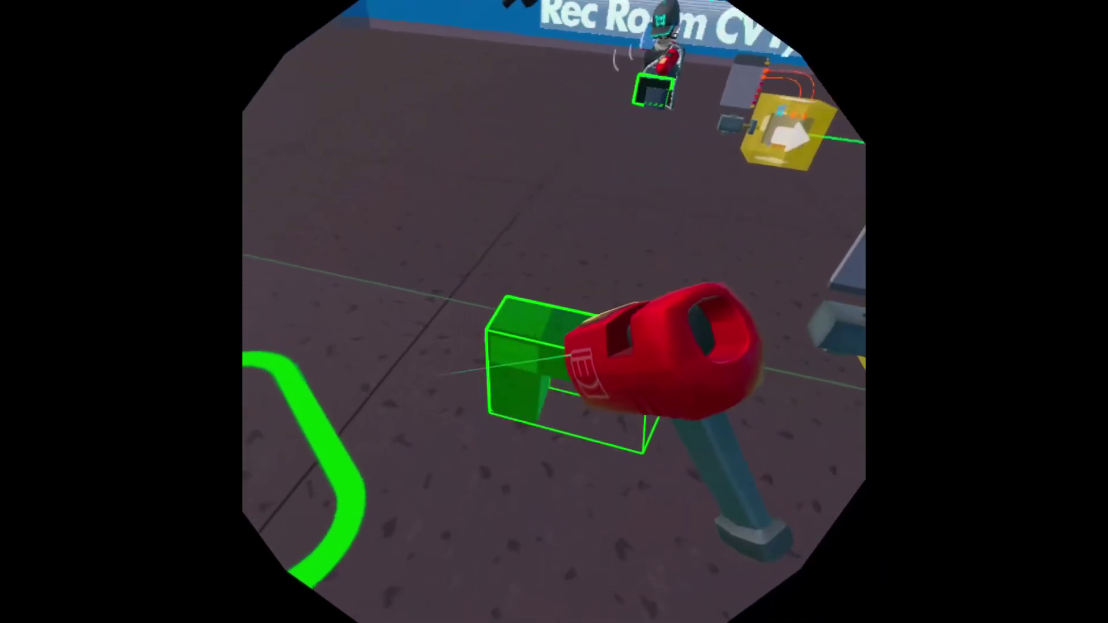
pyautogui.moveTo(549, 363); pyautogui.dragTo(597, 288)
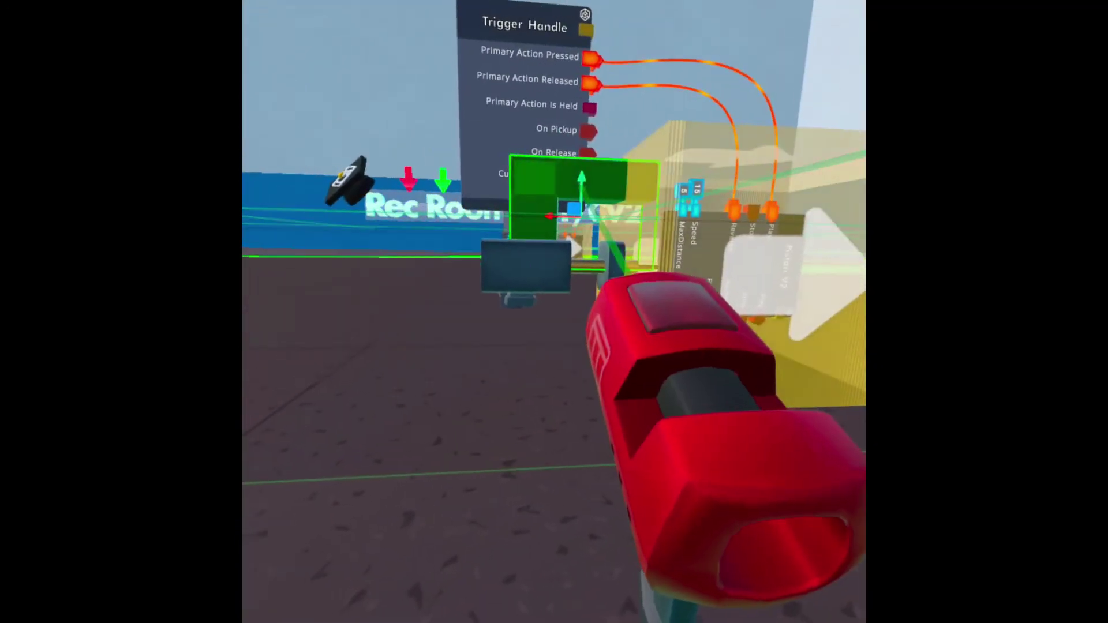
pyautogui.moveTo(582, 179); pyautogui.dragTo(580, 215)
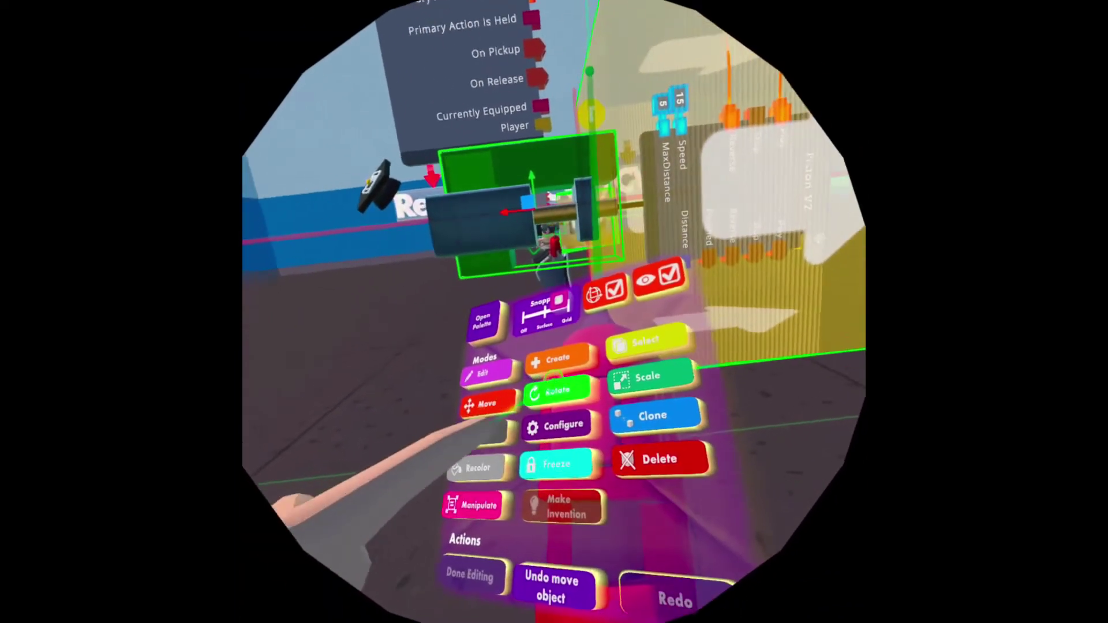
# Step: Configure the gun body's Physics Mode to Decoration
pyautogui.click(559, 424)
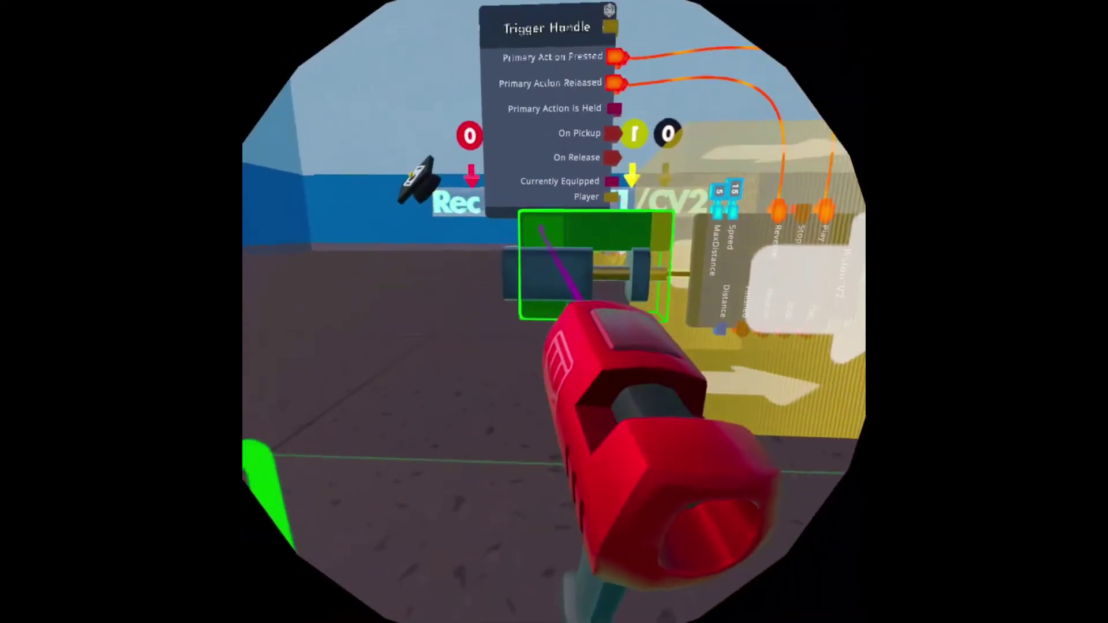
pyautogui.click(560, 245)
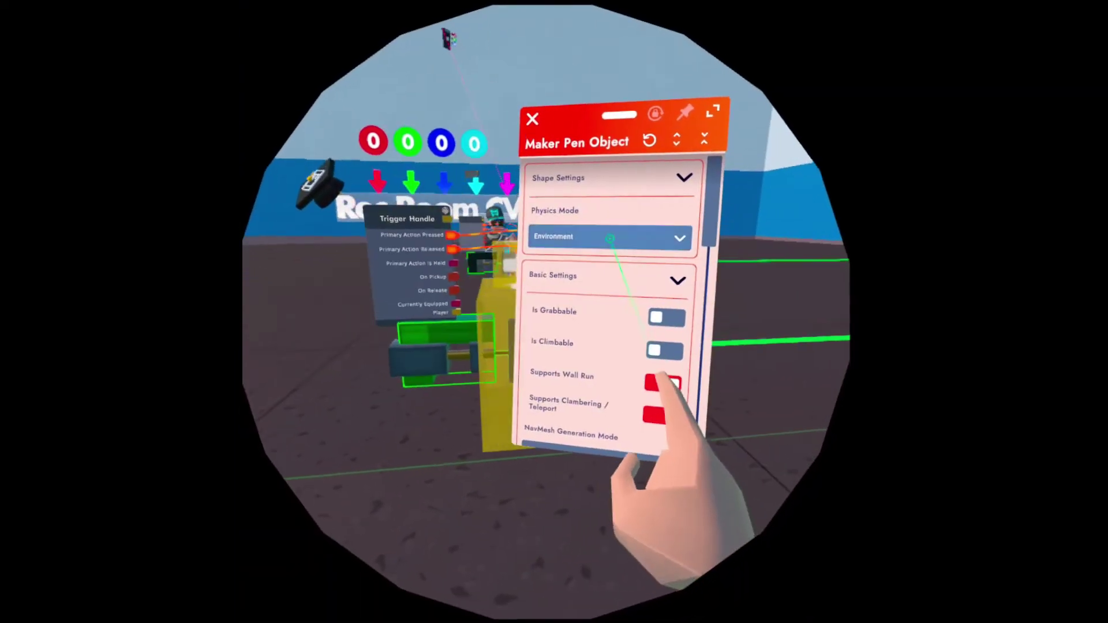
pyautogui.click(610, 239)
pyautogui.click(577, 226)
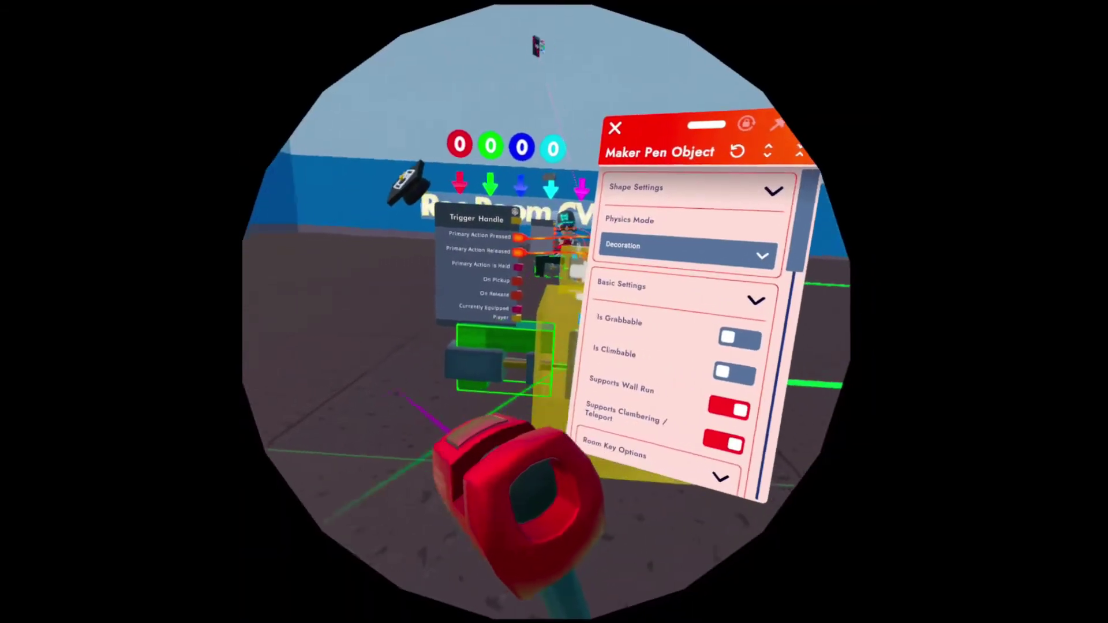
pyautogui.click(615, 128)
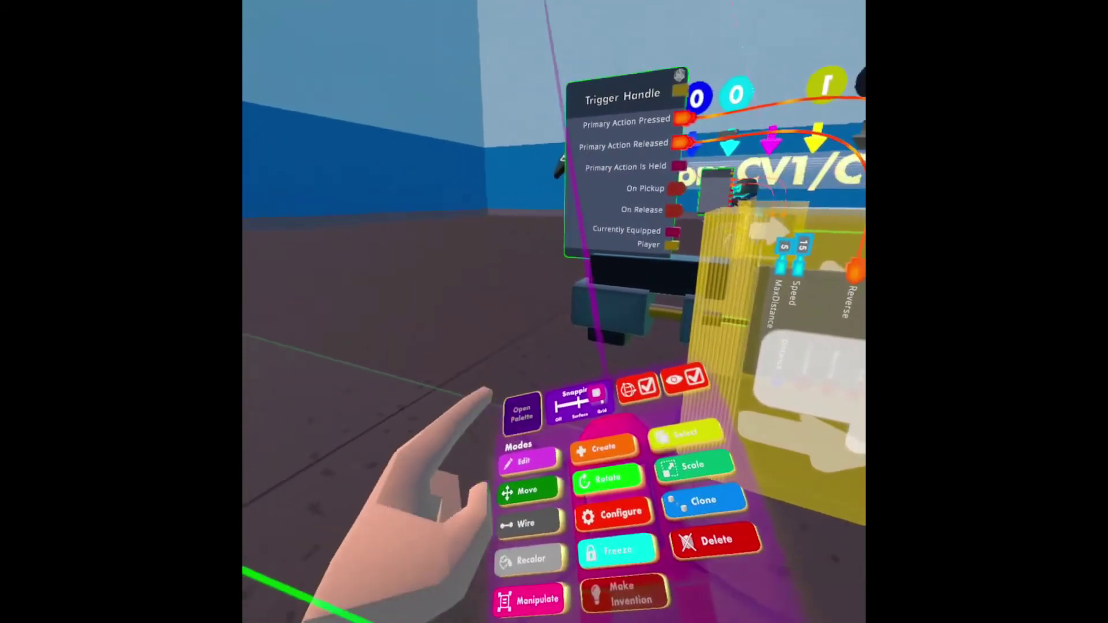
# Step: Reopen the creation palette and unfreeze the black gun-shaped object
pyautogui.click(434, 376)
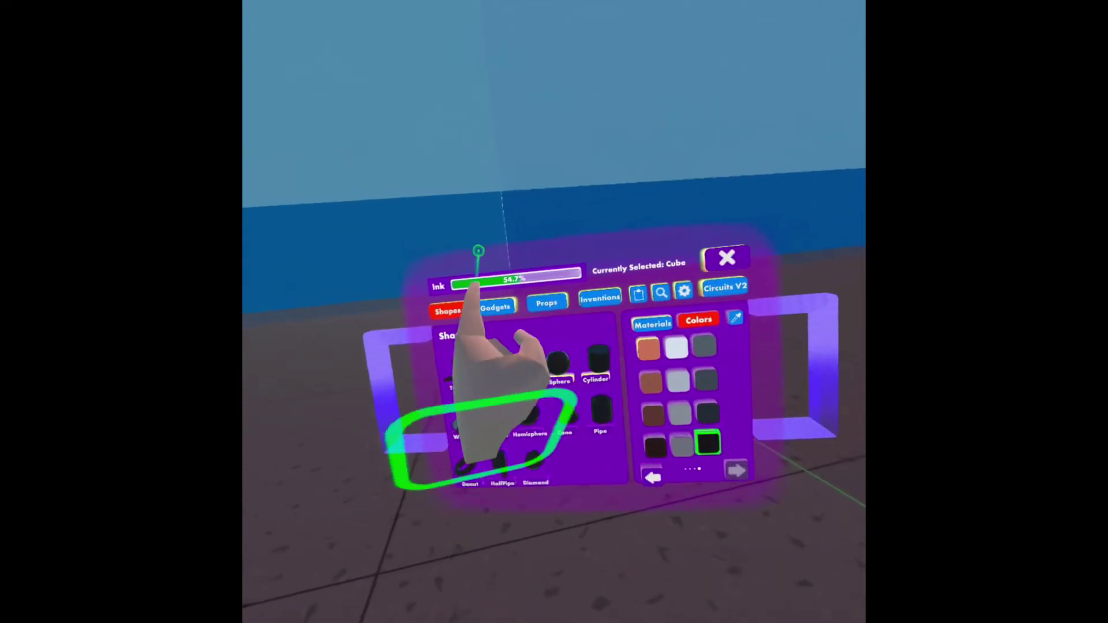
pyautogui.click(691, 398)
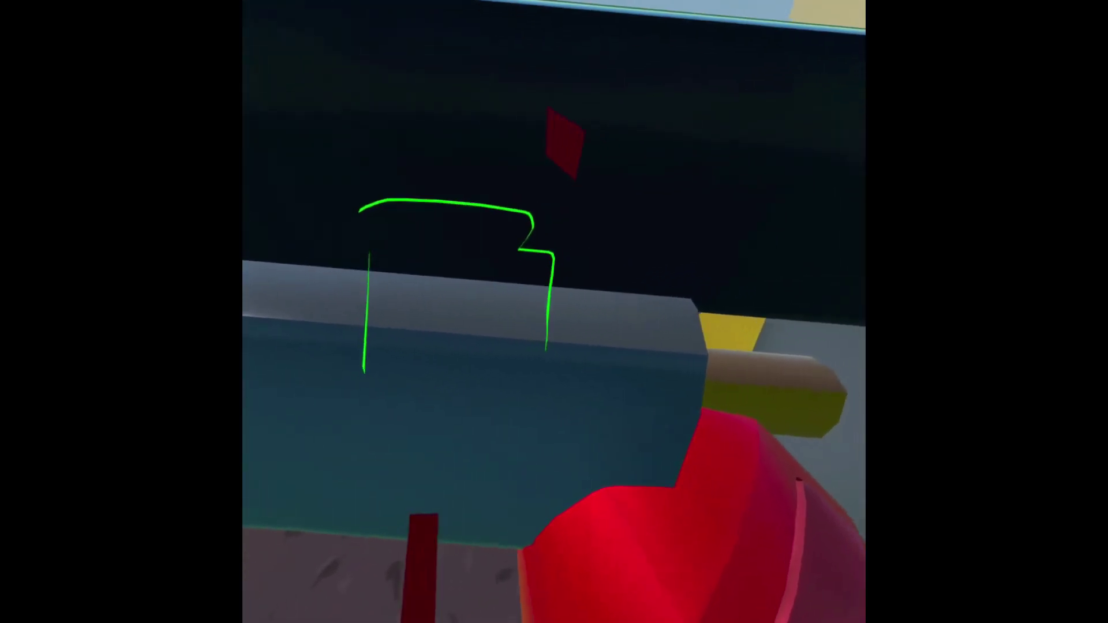
pyautogui.press('f')
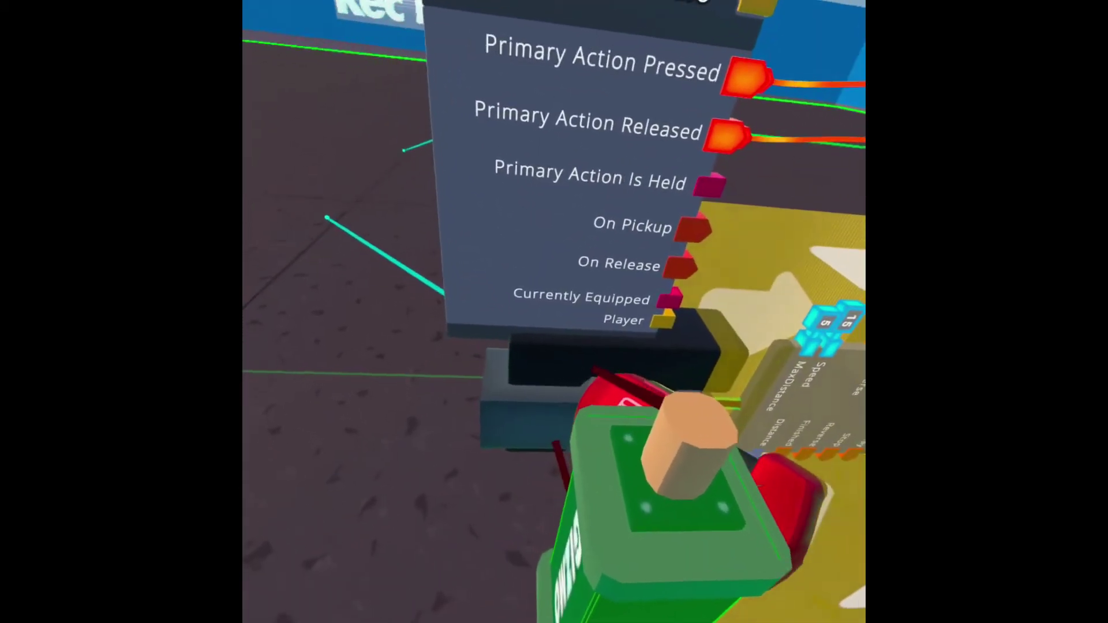
pyautogui.press('f')
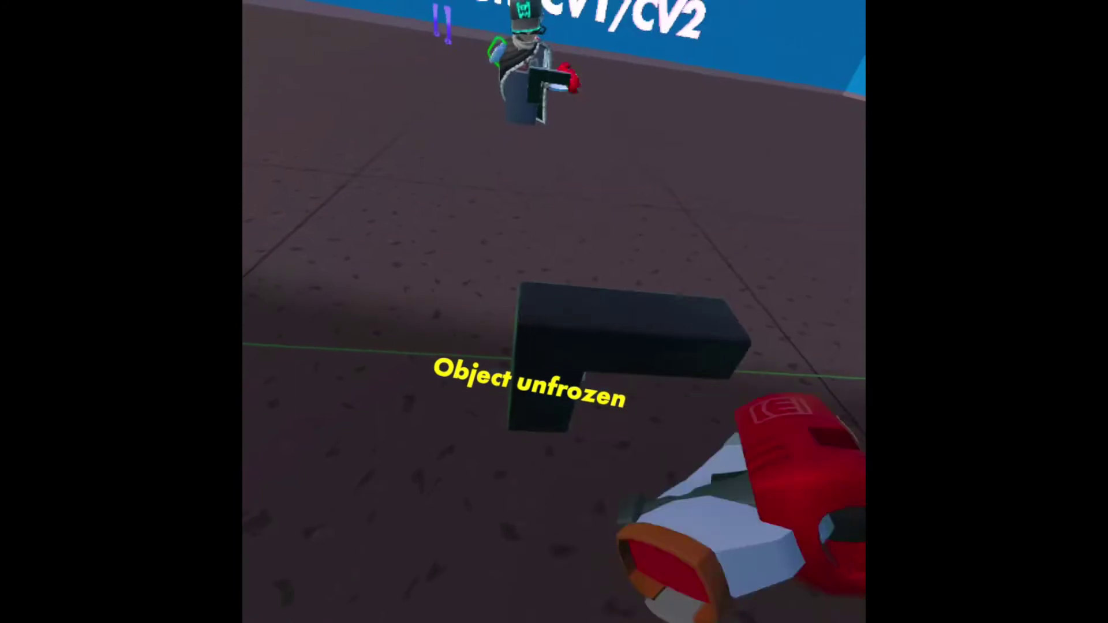